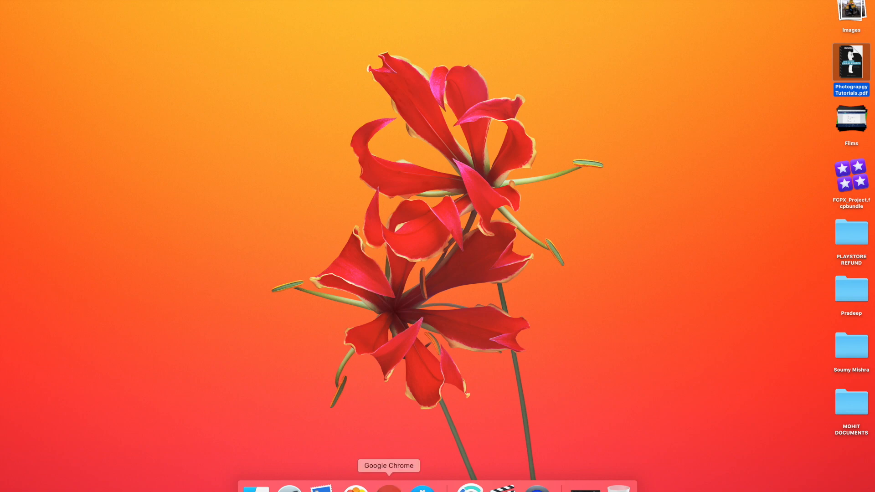
Step: Bring Google Chrome to the front and open a new blank tab
left_click(390, 487)
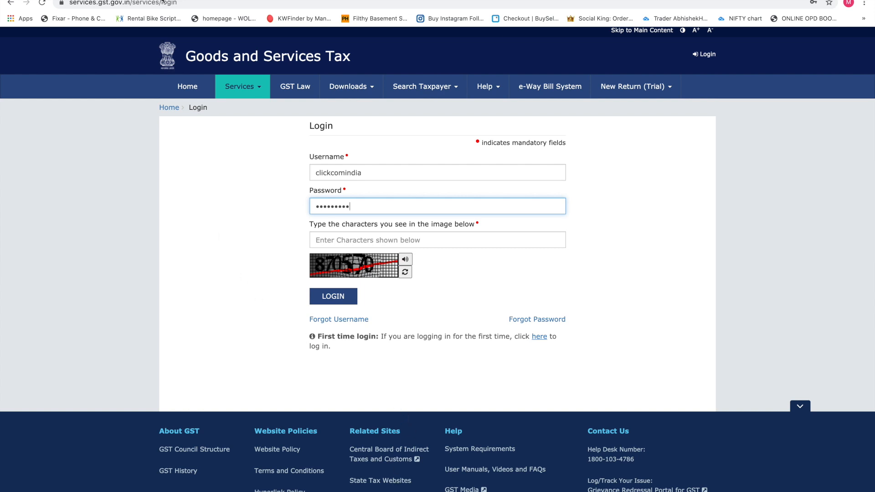
key("ctrl+t")
Step: Load the gst.gov.in Goods and Services Tax home page from the address bar
left_click(137, 2)
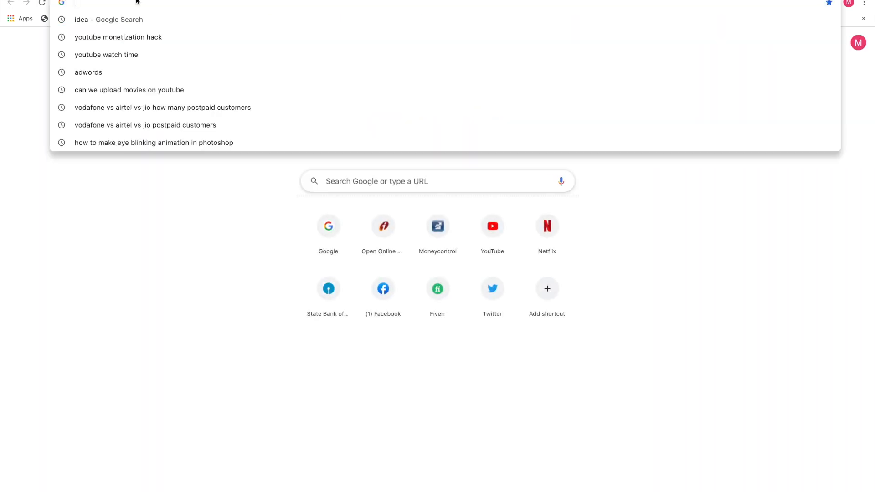
type("GST")
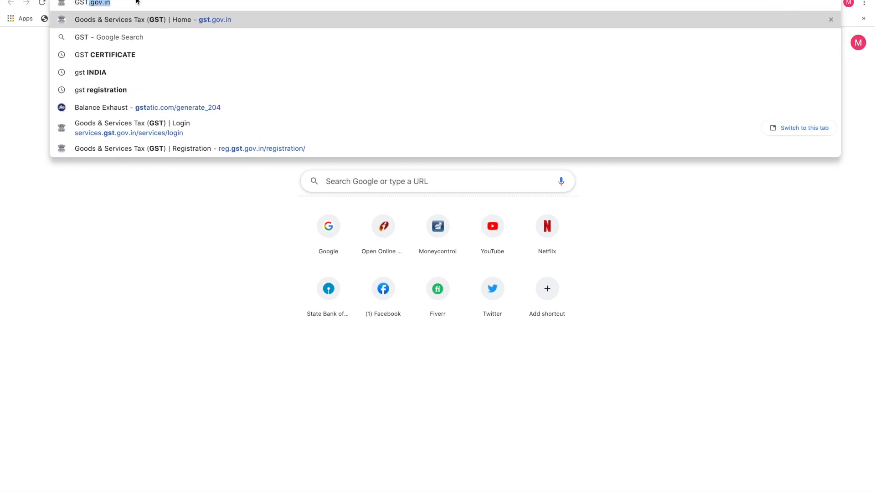
key("Return")
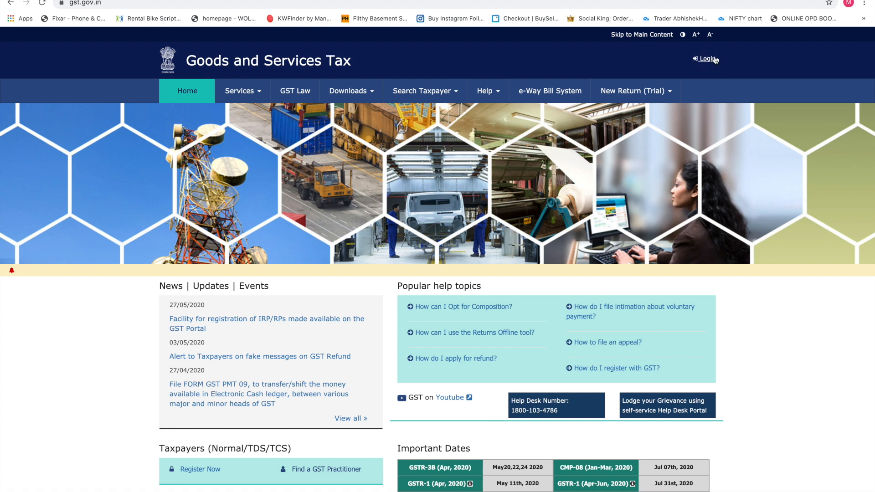
Step: Go to the login page and replace the prefilled username with the taxpayer username
left_click(706, 59)
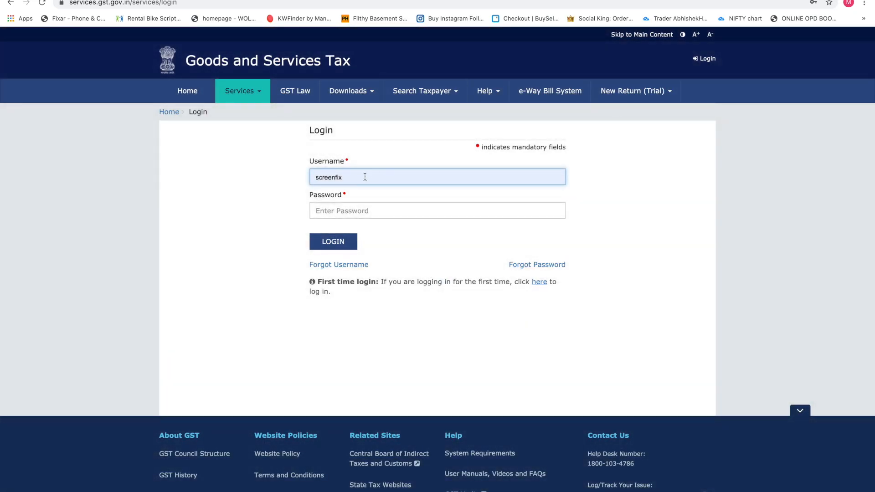
left_click(365, 177)
left_click_drag(361, 174, 314, 173)
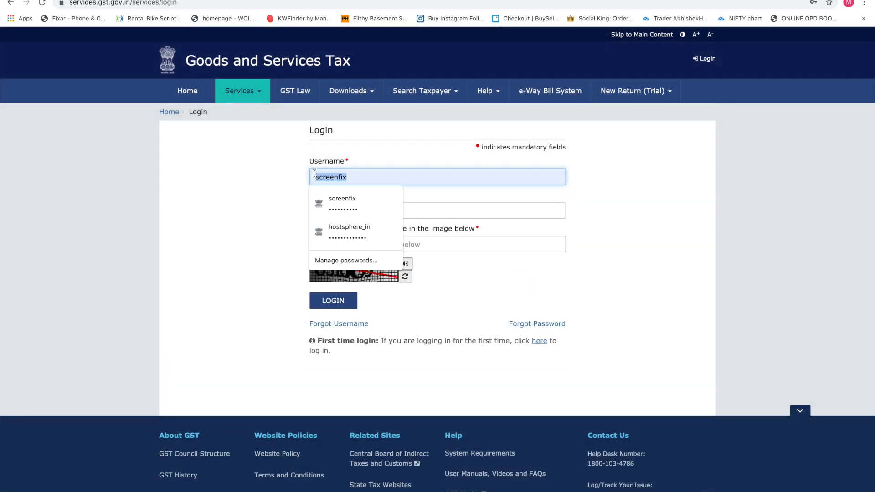
type("C")
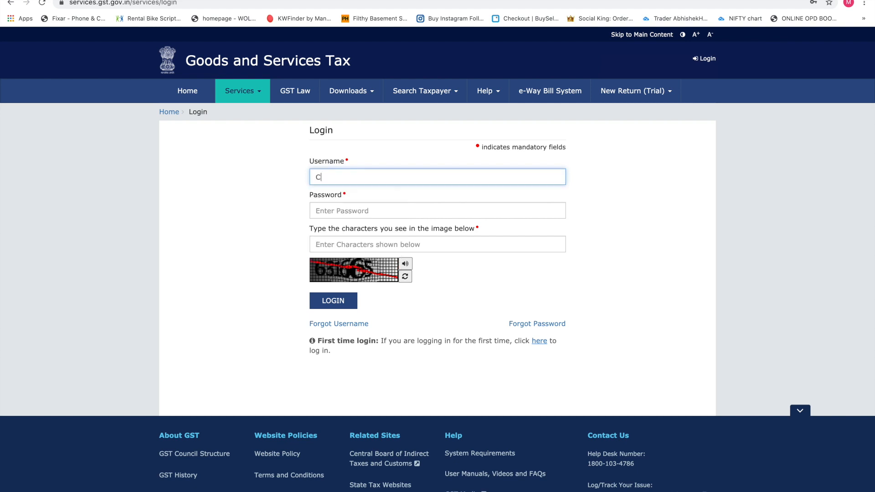
type("LICKCOMINDIA")
Step: Enter the account password and captcha, re-enter the refreshed captcha, and log in
left_click(329, 214)
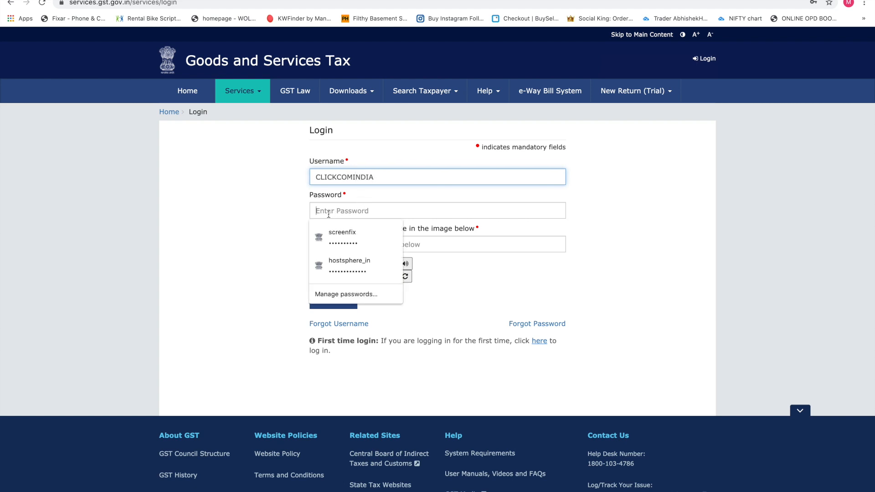
type("•••••")
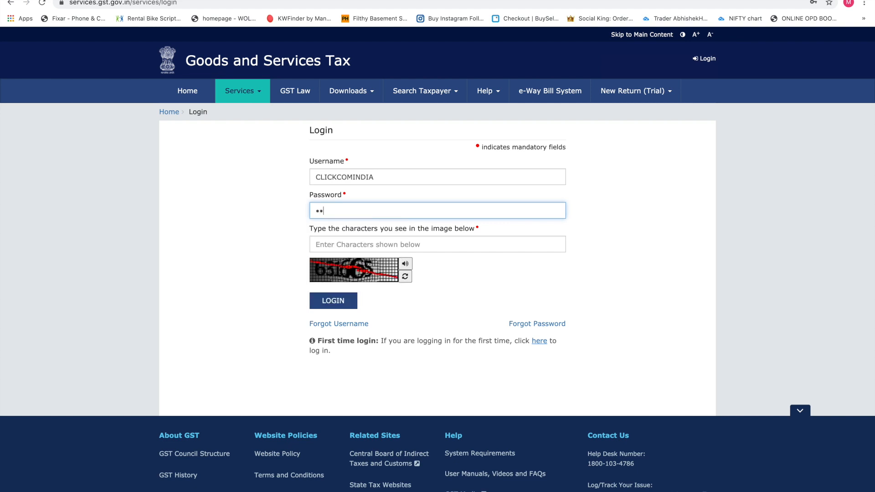
type("••••")
left_click(334, 246)
type("631")
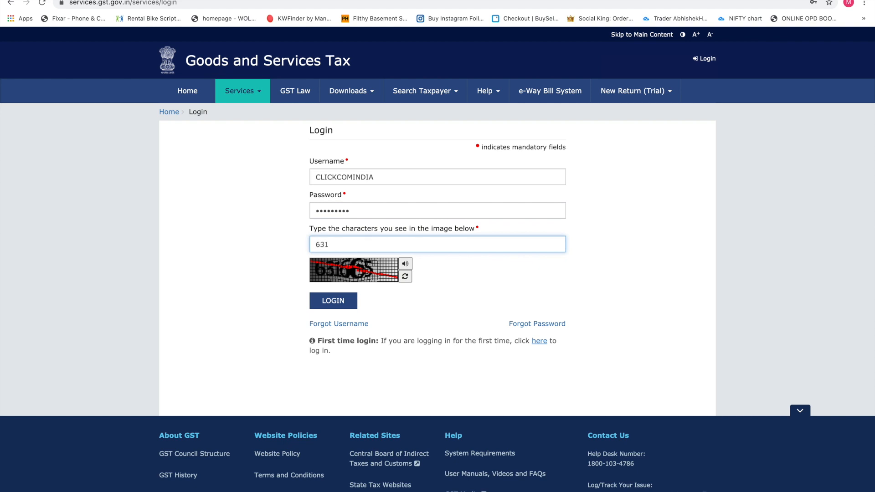
type("665")
left_click(336, 301)
type("721848")
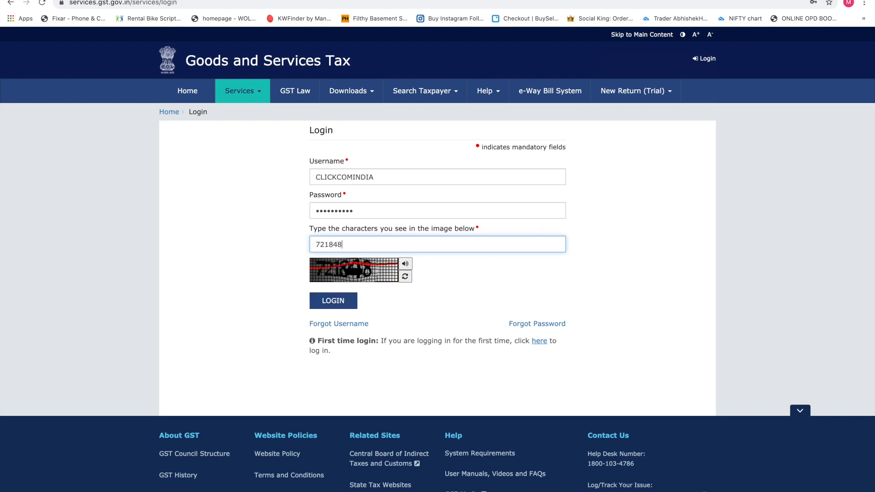
left_click(345, 303)
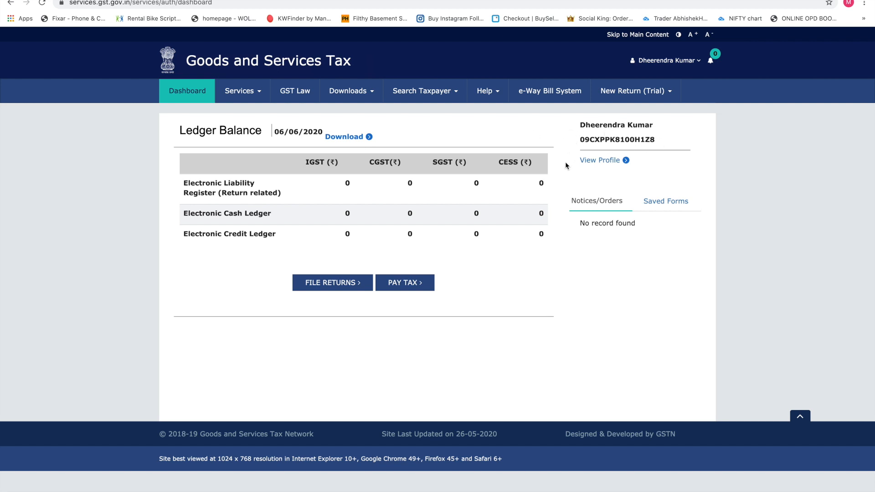
left_click(659, 211)
left_click(589, 204)
Step: Open the Returns Dashboard from Services > Returns
left_click(250, 92)
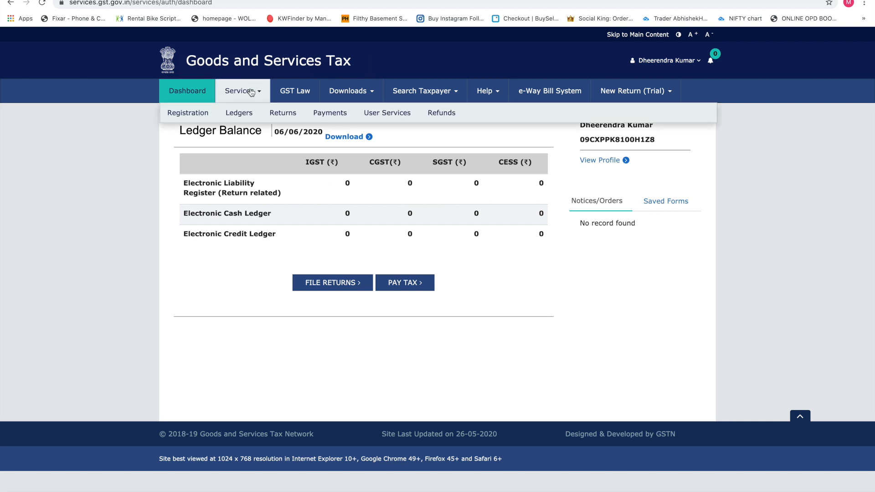
mouse_move(285, 115)
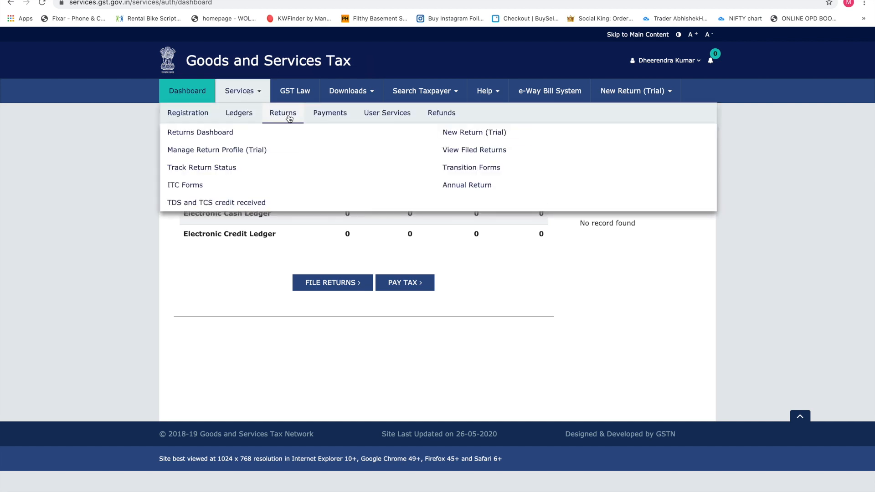
left_click(216, 137)
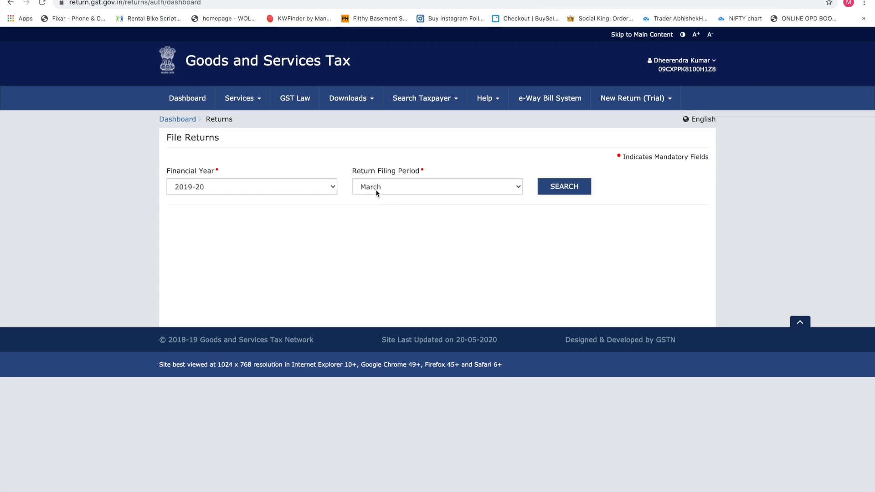
Step: Search returns for financial year 2020-21, then for the May period
left_click(377, 213)
left_click(277, 187)
left_click(277, 187)
left_click(268, 195)
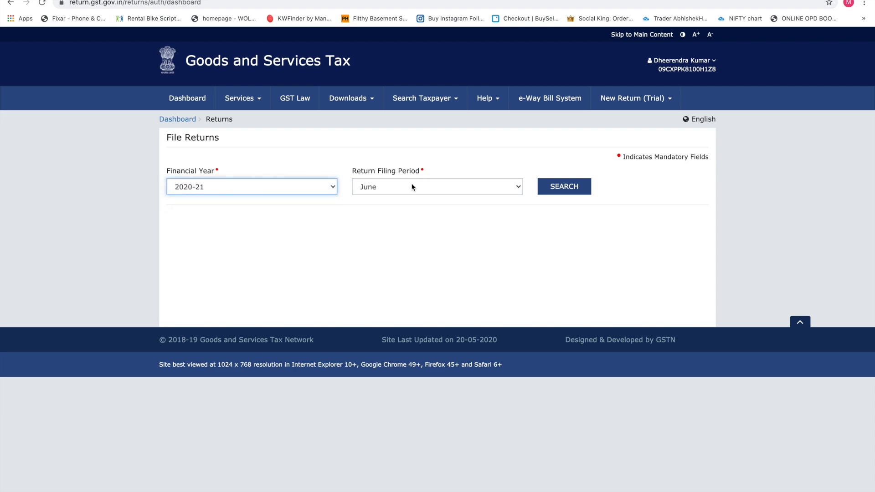
left_click(562, 185)
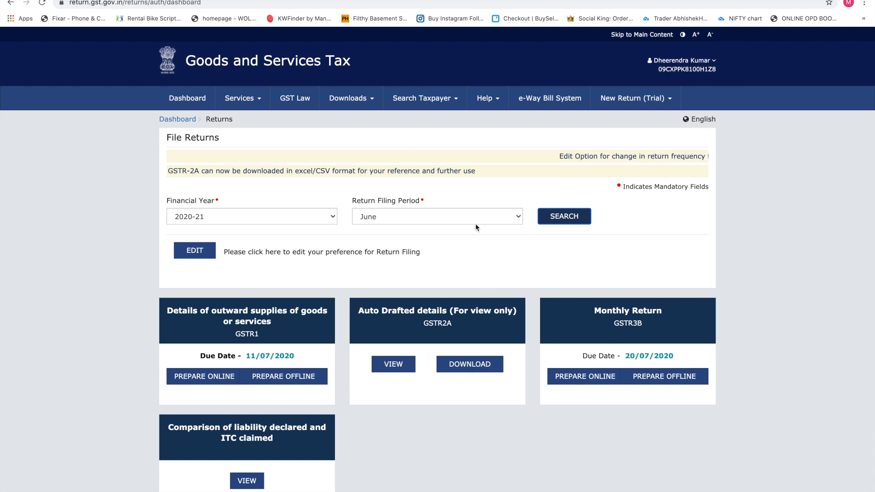
left_click(459, 220)
left_click(447, 206)
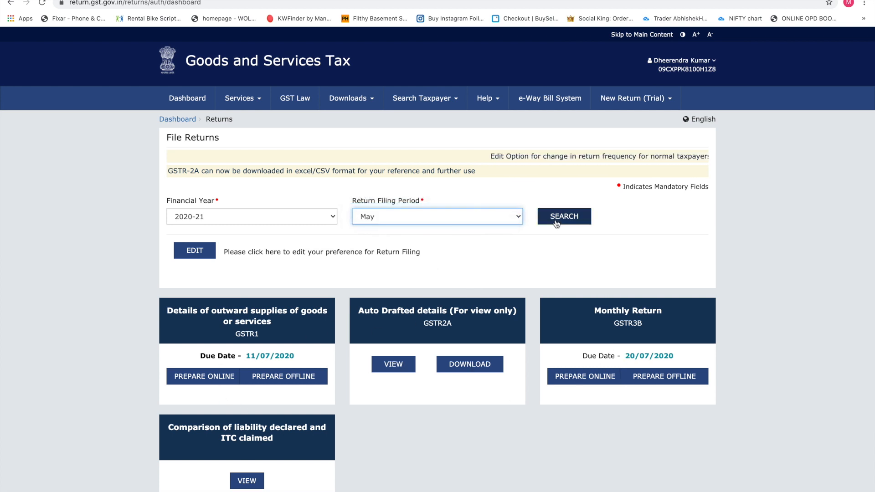
left_click(588, 221)
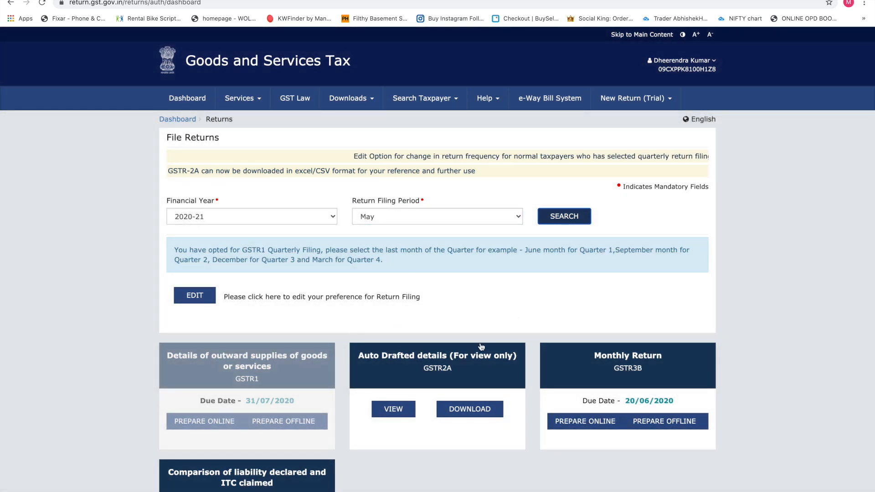
Step: Show April 2020-21 returns, then switch back to May
left_click(417, 216)
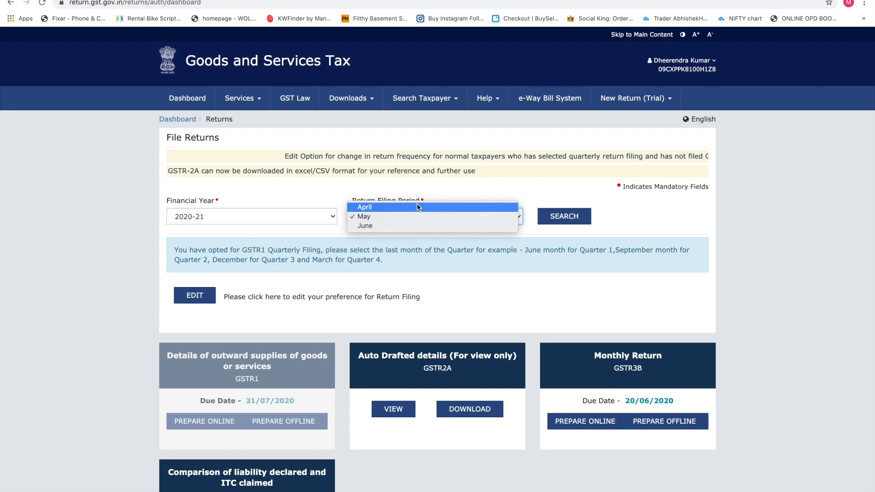
left_click(417, 204)
left_click(553, 214)
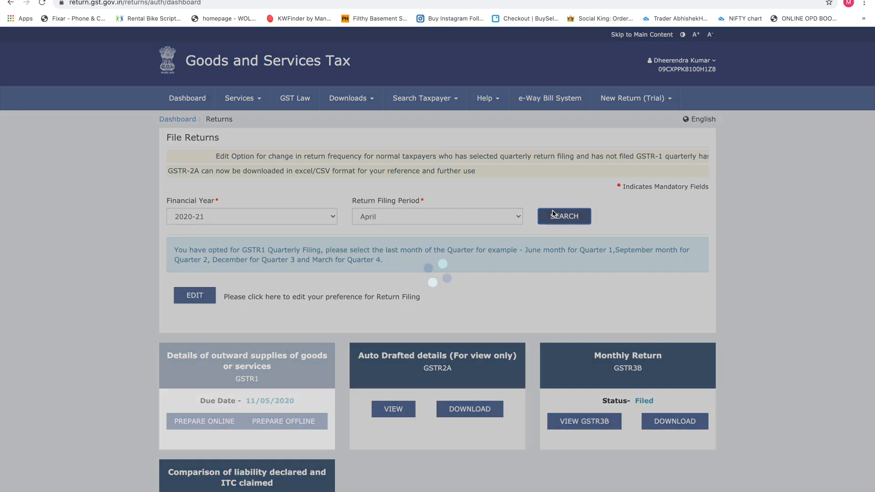
scroll(487, 297, "down", 3)
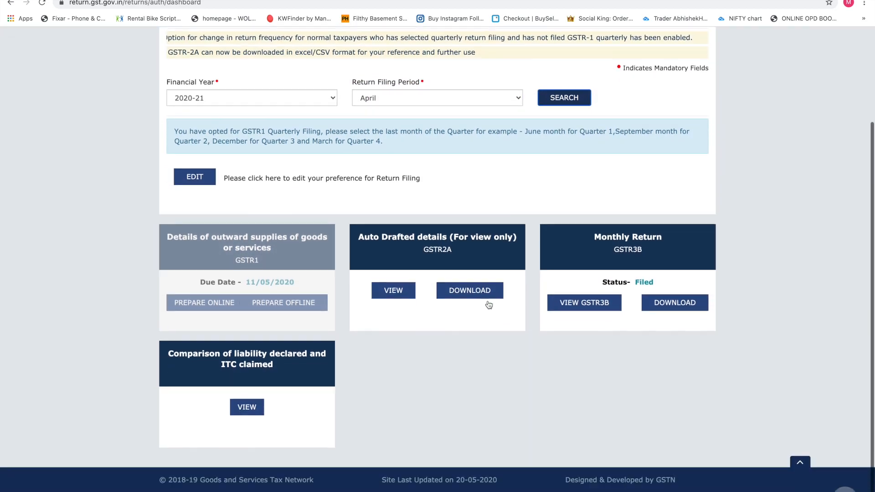
scroll(438, 228, "up", 2)
left_click(416, 175)
left_click(386, 189)
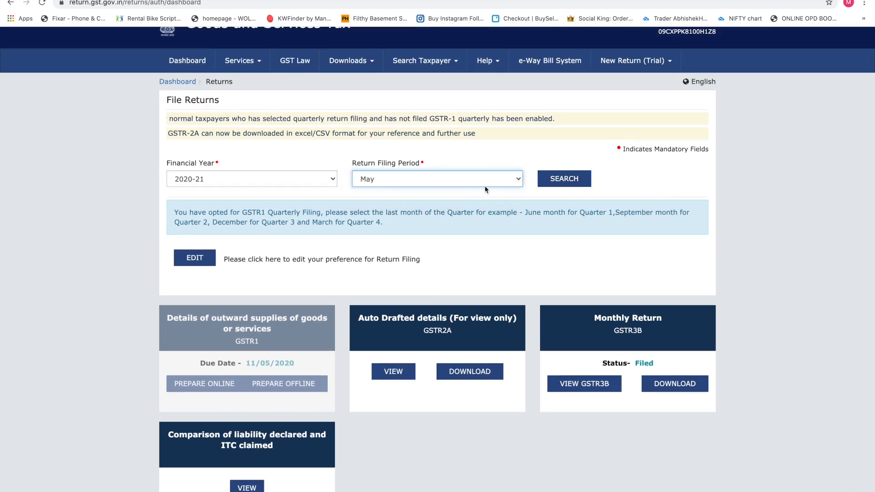
left_click(558, 181)
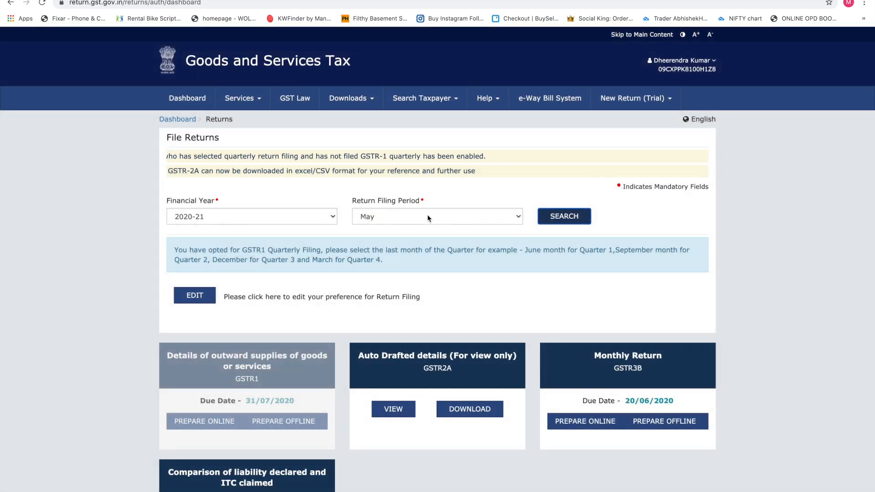
Step: Check June's returns, return to May, and scroll down to the GSTR3B tile
left_click(455, 221)
left_click(420, 226)
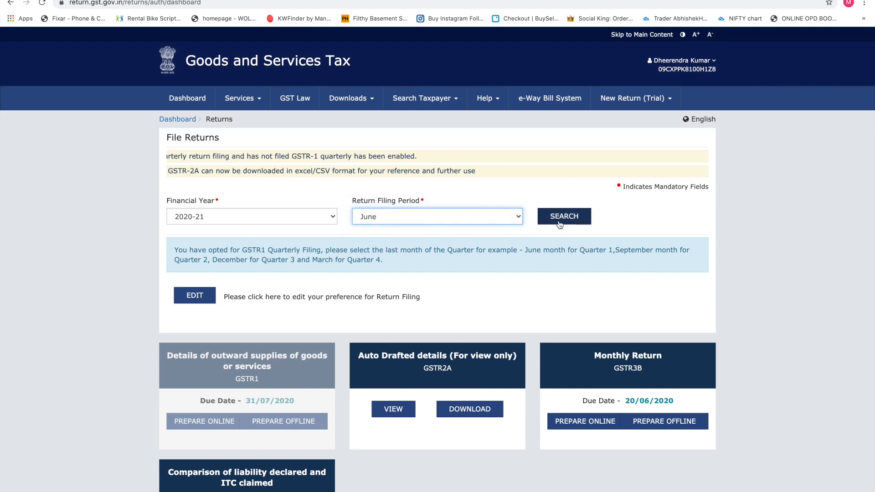
left_click(559, 219)
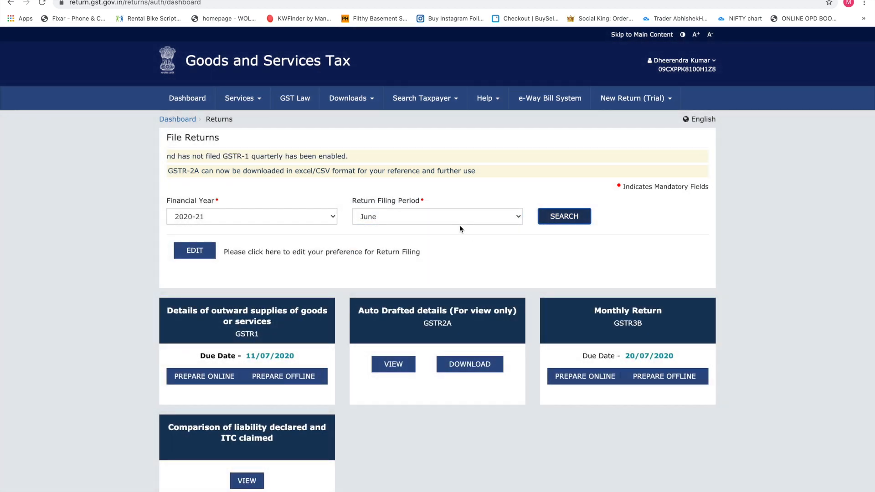
left_click(453, 215)
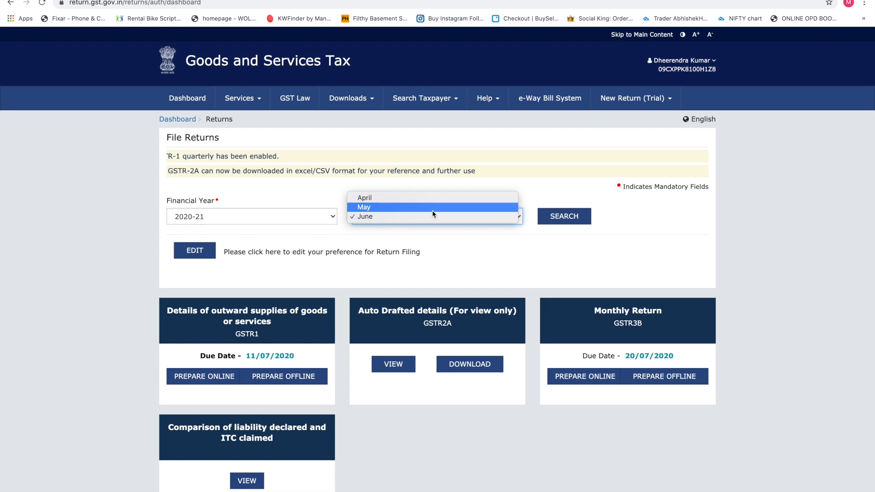
left_click(433, 208)
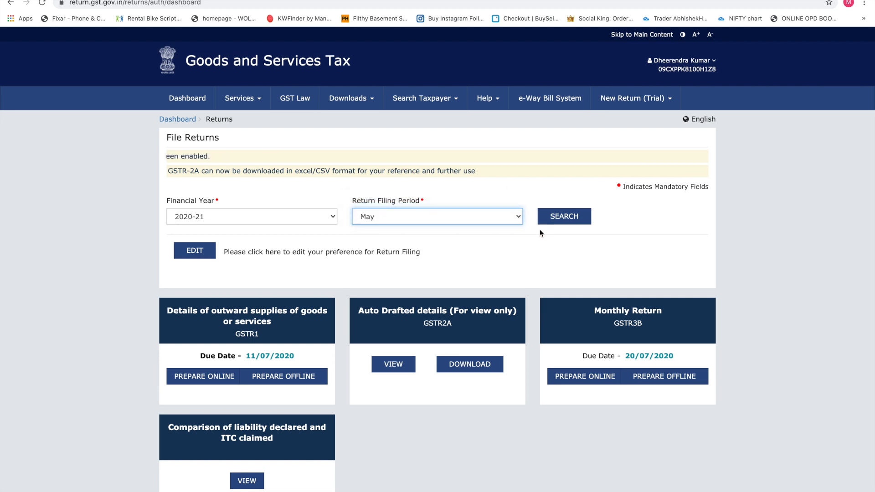
left_click(559, 217)
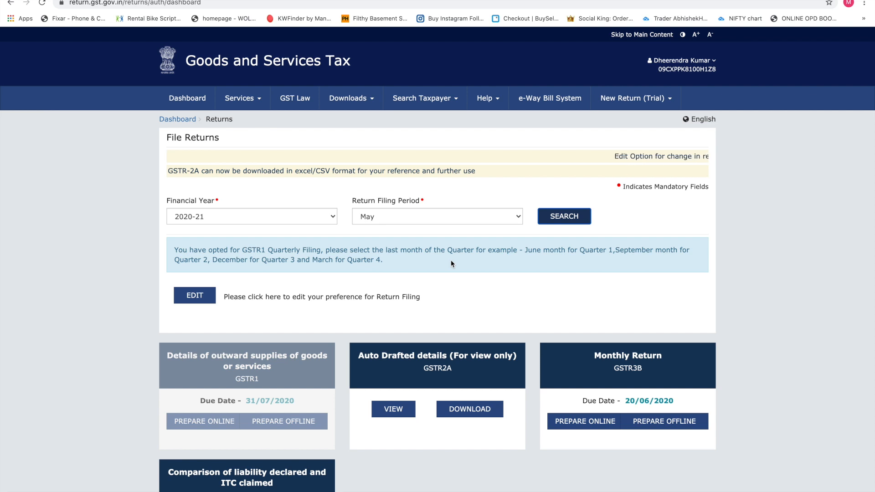
scroll(489, 328, "down", 3)
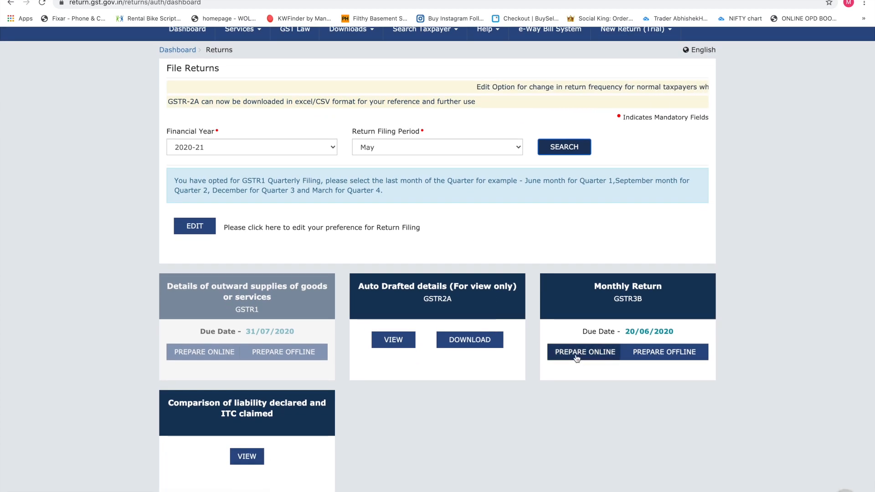
Step: Prepare May's GSTR-3B online, answer Yes to Nil return, and continue
left_click(577, 359)
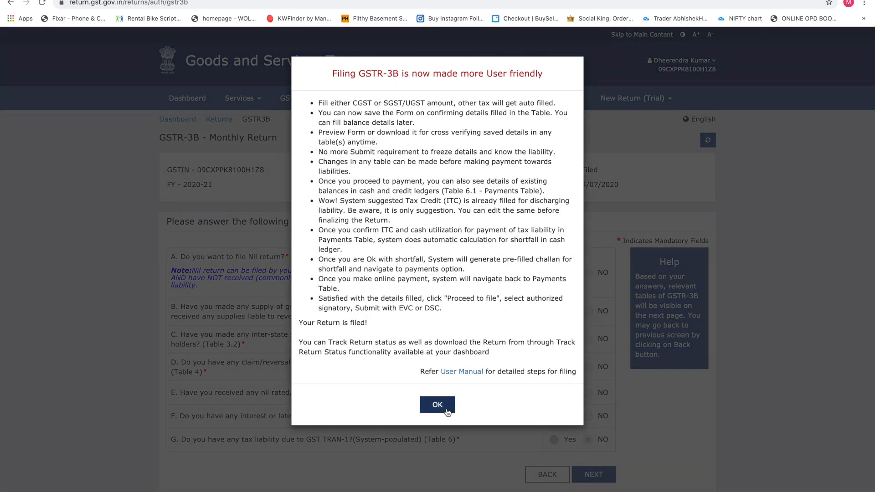
left_click(438, 364)
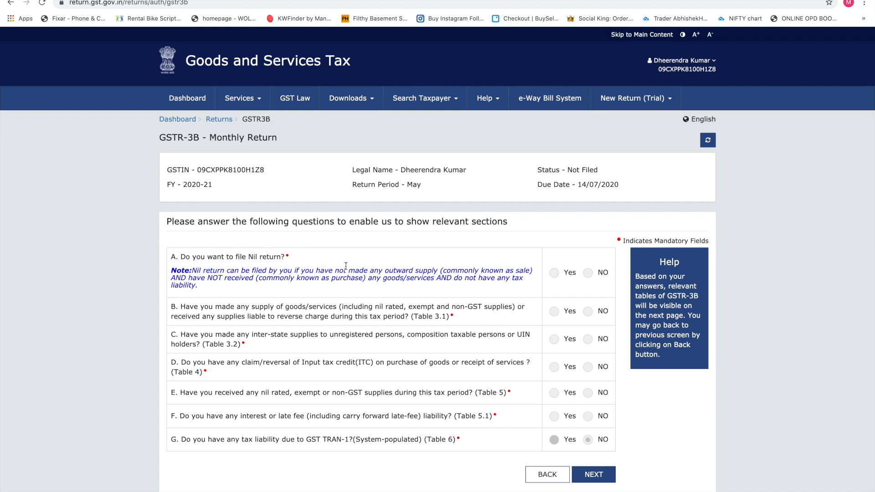
left_click(554, 273)
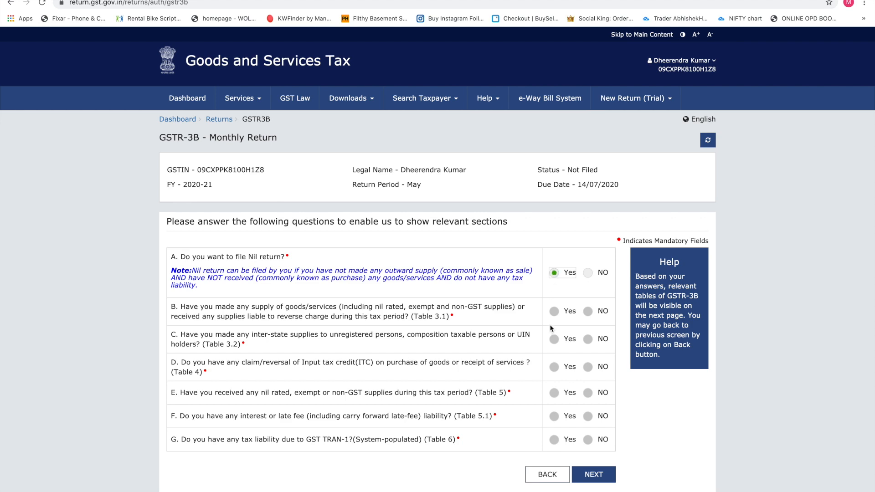
scroll(560, 296, "down", 1)
left_click(595, 433)
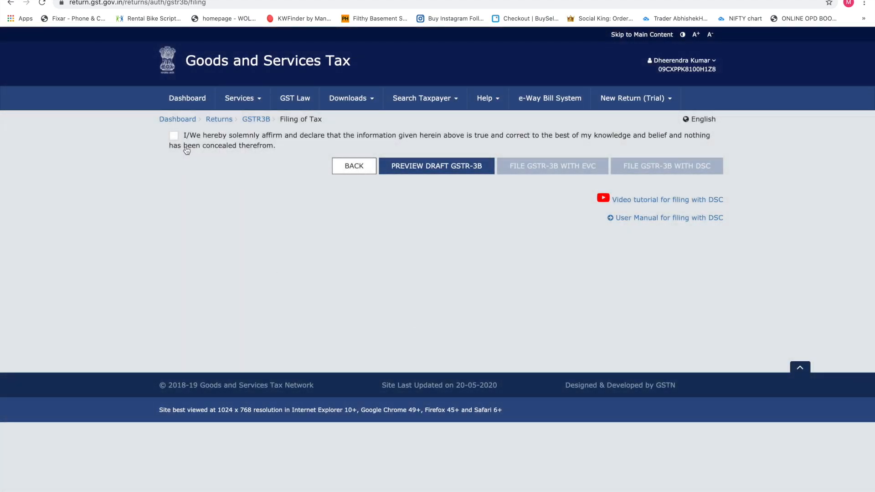
Step: Tick the GSTR-3B declaration, choose the authorised signatory, and go back to File Returns
left_click(175, 135)
left_click(239, 173)
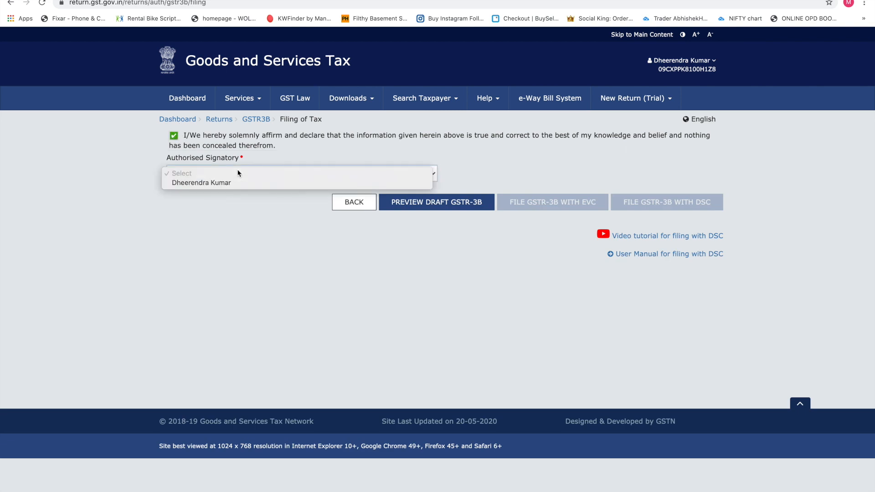
left_click(226, 185)
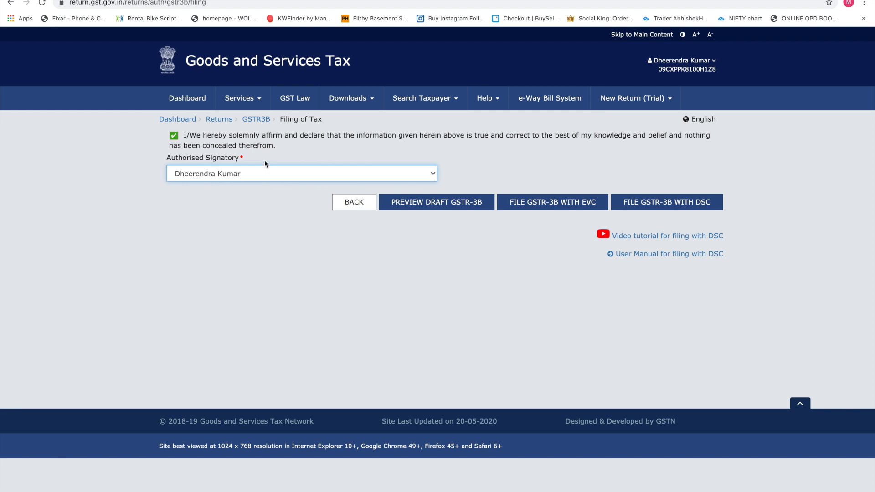
left_click(228, 120)
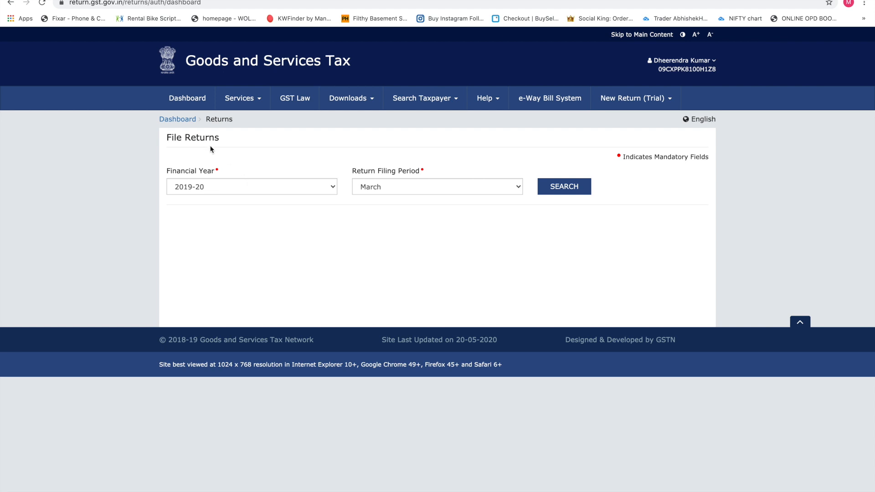
Step: Use the Dashboard breadcrumb to reload the taxpayer dashboard with its ledger balances
left_click(187, 123)
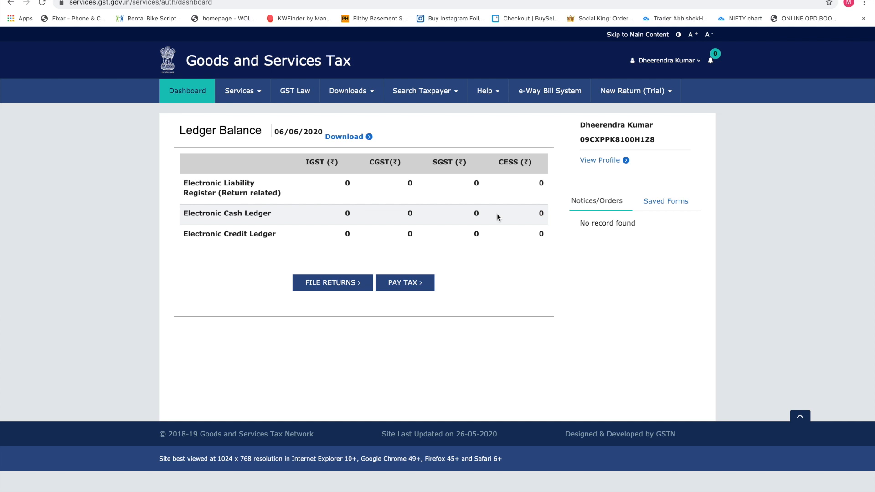
Step: Choose Services > Registration > Application for Cancellation of Registration
left_click(225, 97)
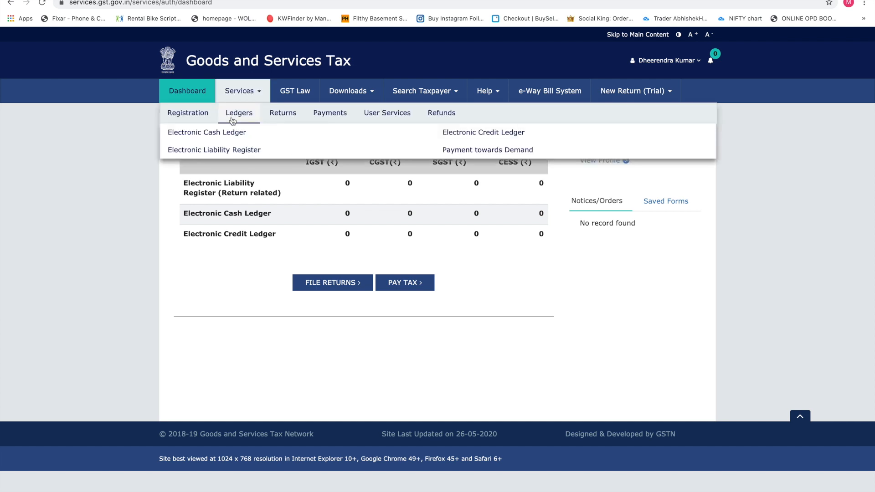
mouse_move(193, 117)
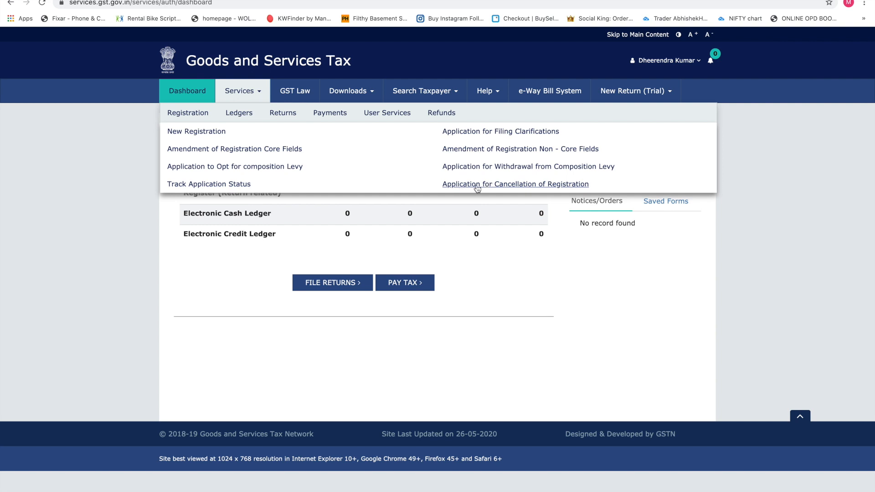
left_click(477, 184)
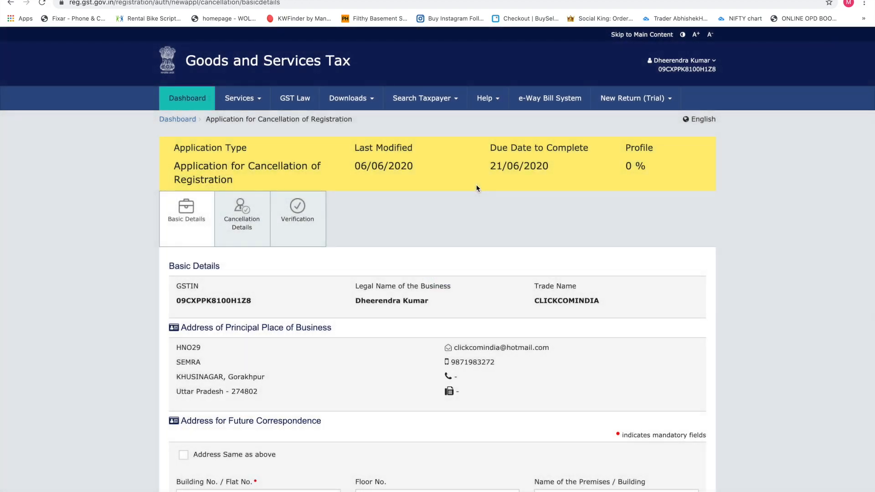
scroll(346, 248, "down", 2)
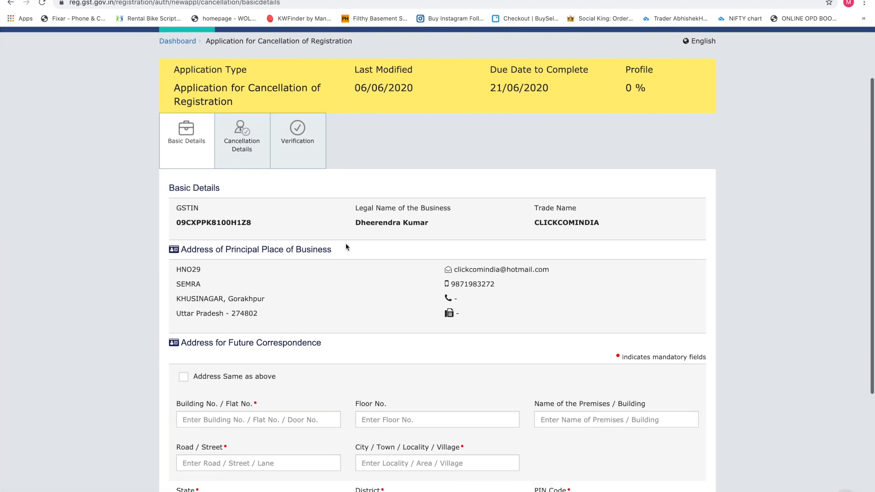
scroll(346, 247, "down", 1)
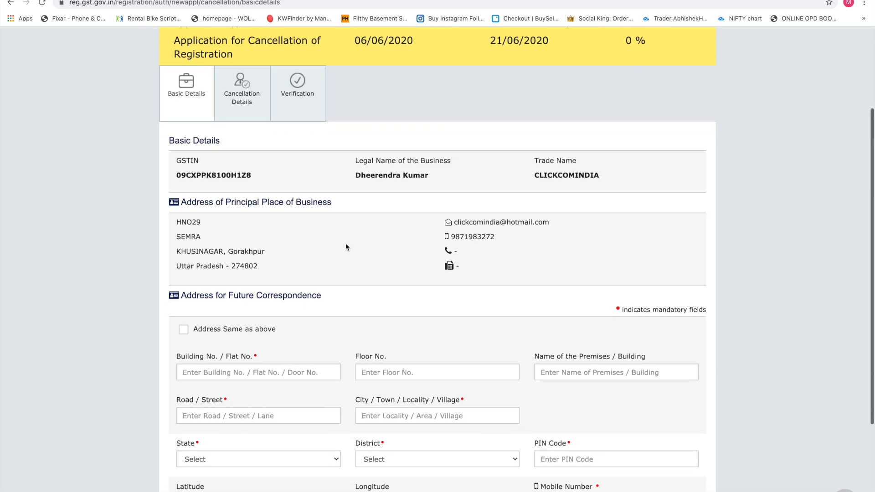
scroll(390, 189, "down", 2)
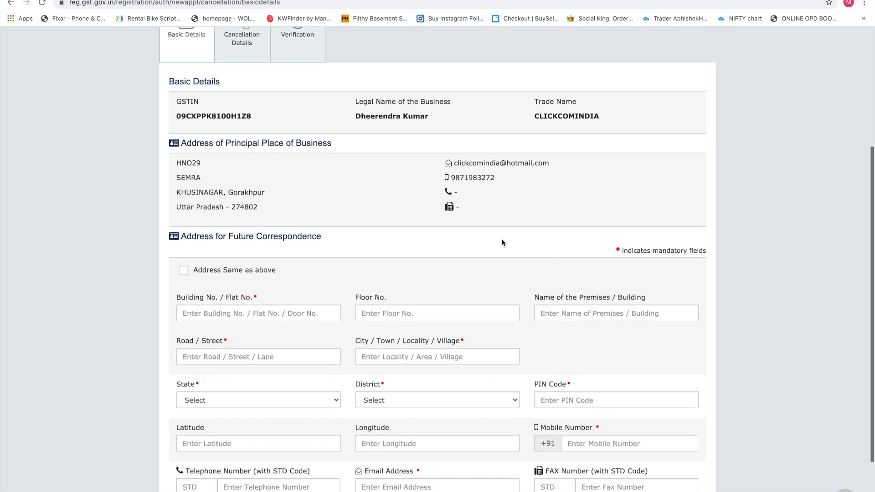
scroll(502, 241, "down", 2)
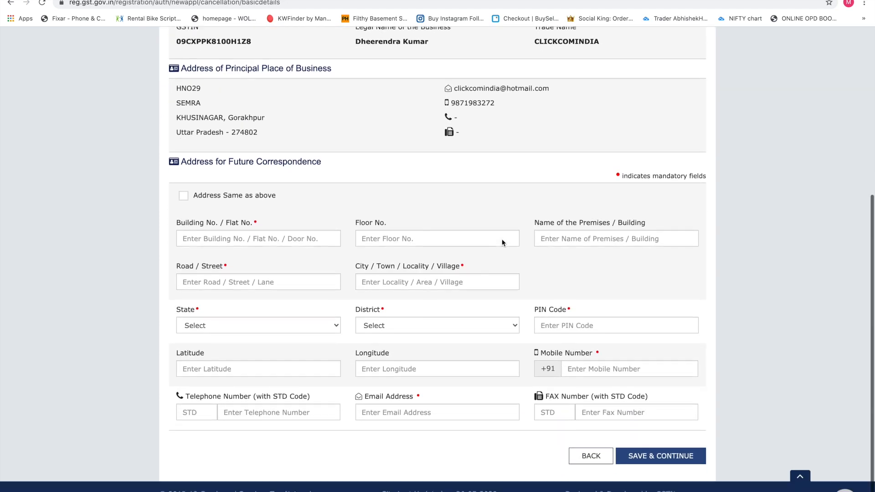
scroll(502, 239, "up", 5)
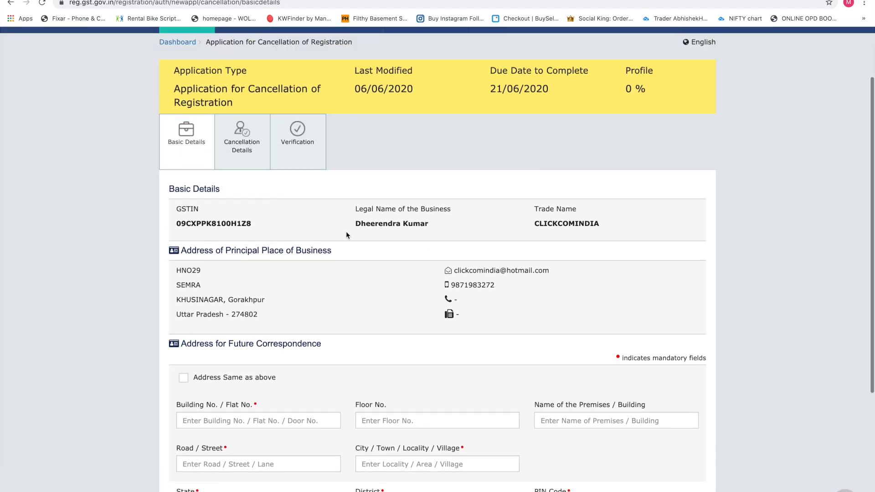
scroll(269, 308, "down", 3)
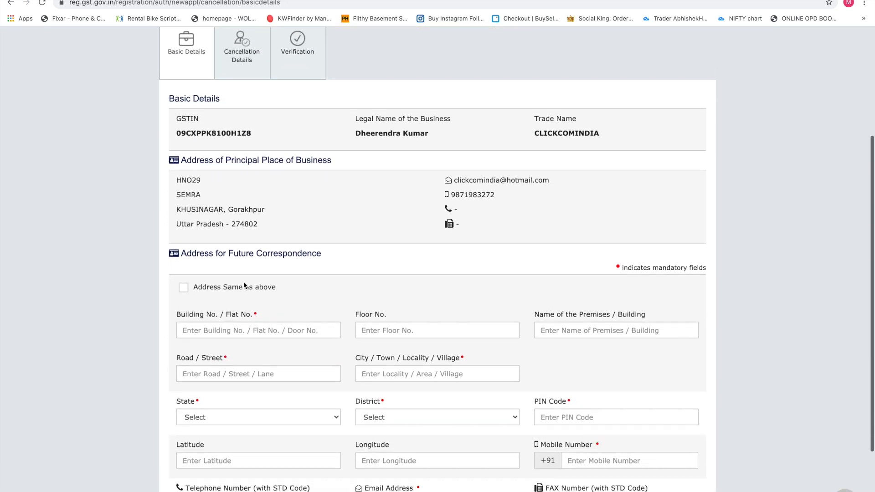
scroll(307, 222, "up", 3)
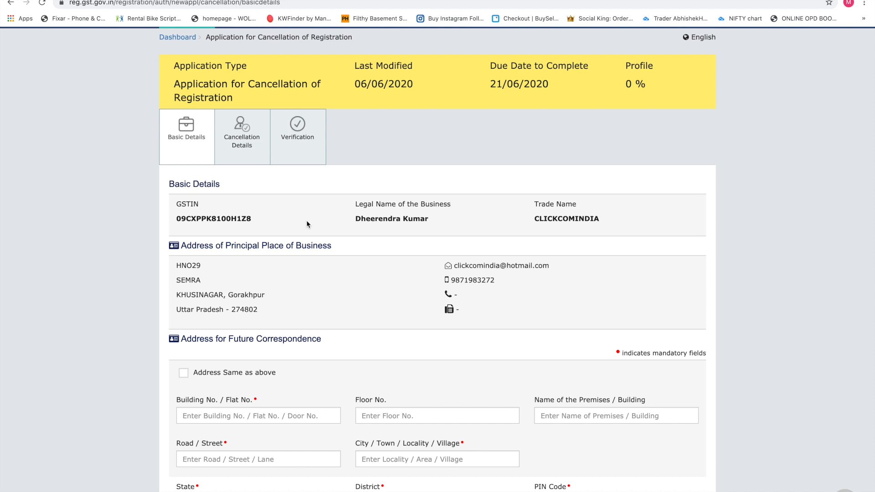
scroll(308, 224, "down", 3)
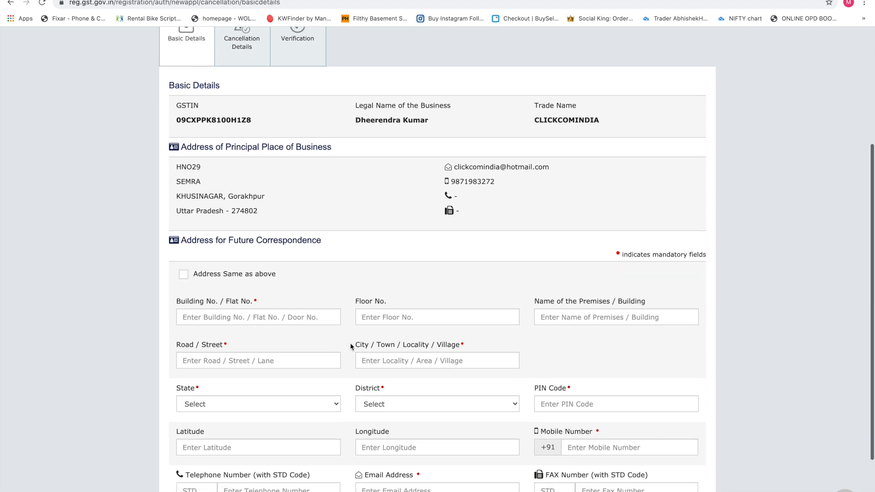
scroll(351, 343, "down", 2)
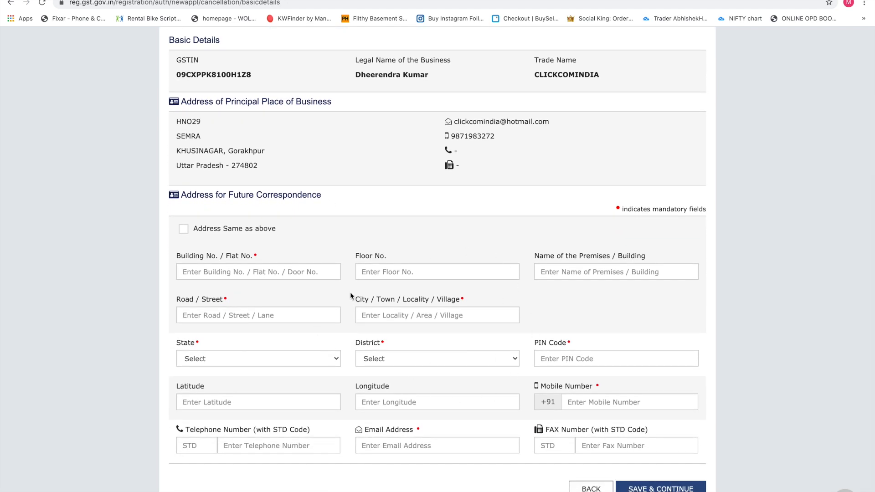
scroll(304, 246, "up", 2)
scroll(304, 249, "up", 1)
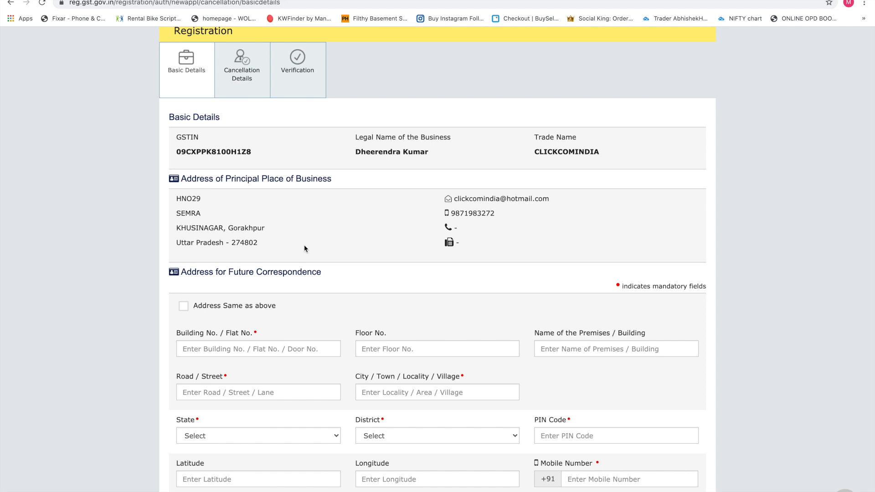
scroll(304, 351, "down", 3)
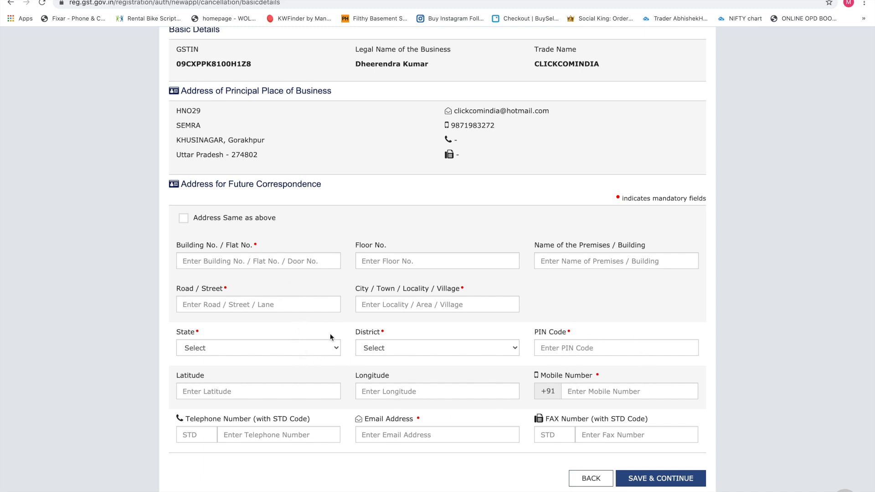
Step: Make the correspondence address 'Same as above' and save the basic details
left_click(183, 219)
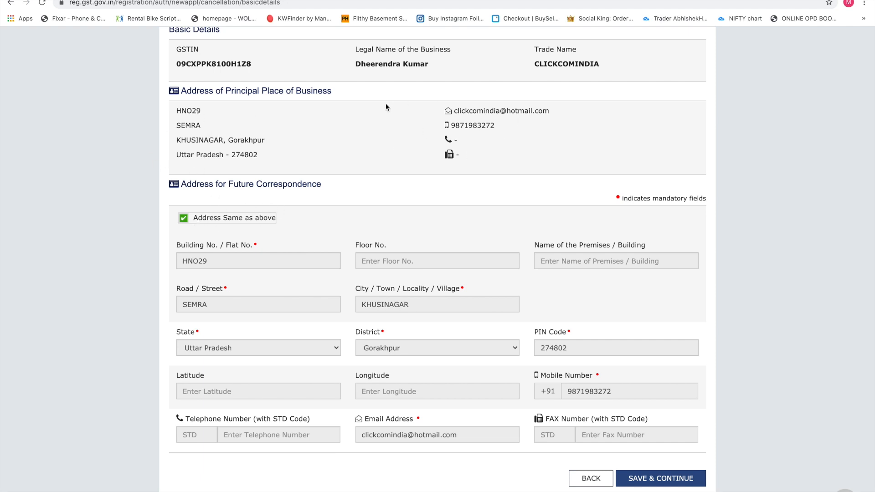
scroll(387, 102, "up", 2)
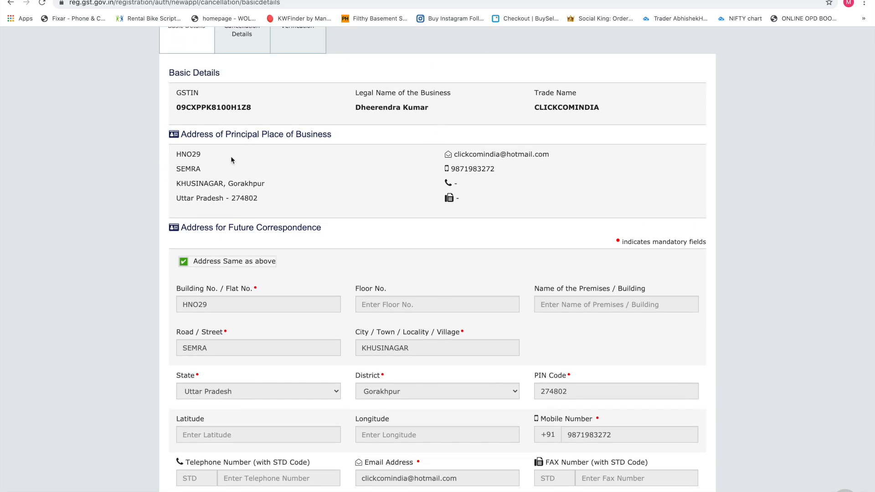
scroll(205, 187, "down", 3)
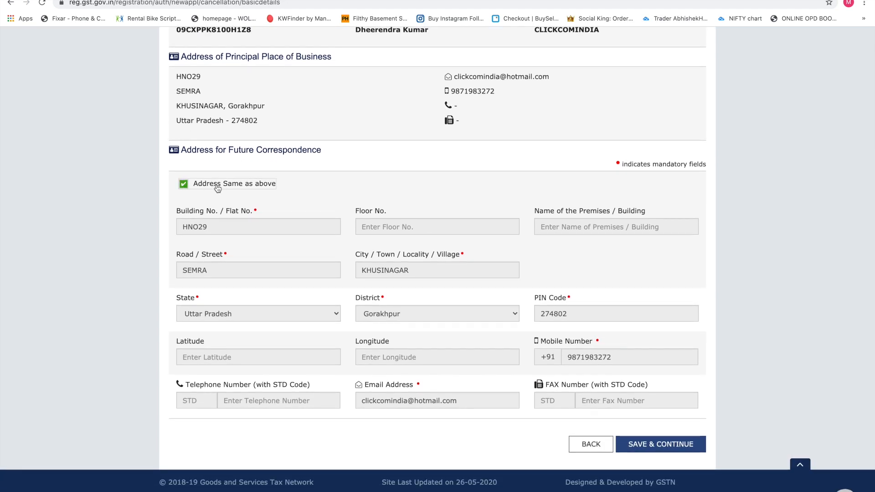
left_click(182, 186)
left_click(182, 186)
scroll(309, 201, "up", 3)
scroll(315, 201, "down", 3)
left_click(659, 445)
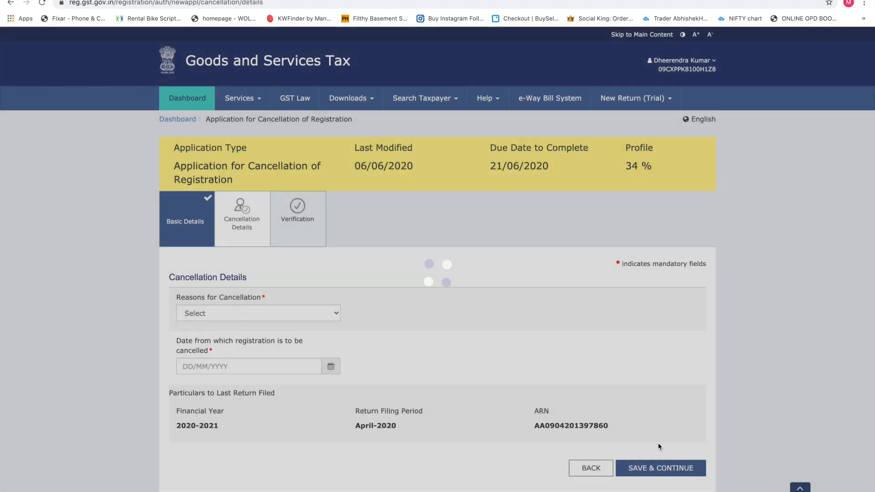
Step: Scroll to the Reasons for Cancellation field and open its list of reasons
scroll(545, 407, "down", 1)
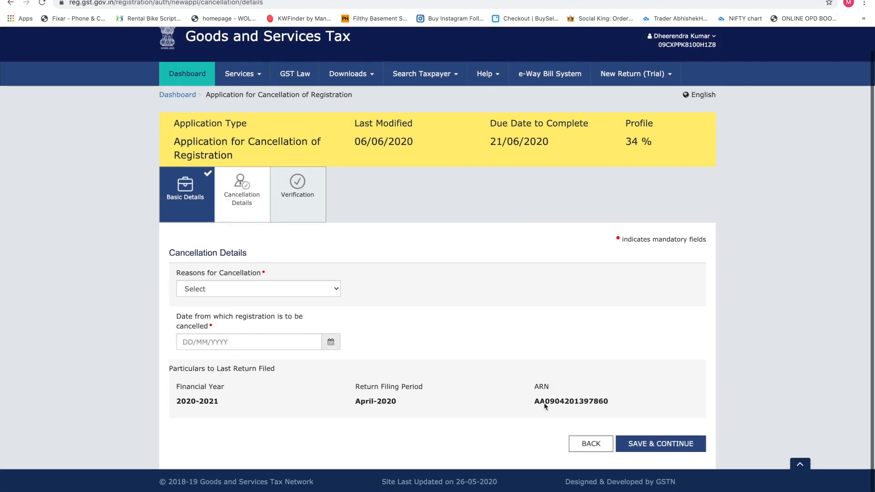
left_click(267, 286)
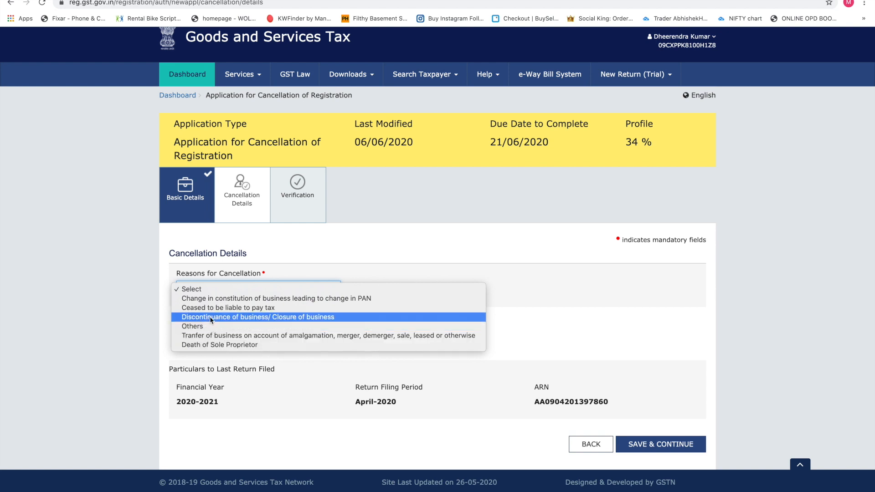
Step: Choose 'Discontinuance of business/ Closure of business' as the reason for cancellation
left_click(269, 317)
scroll(269, 320, "down", 3)
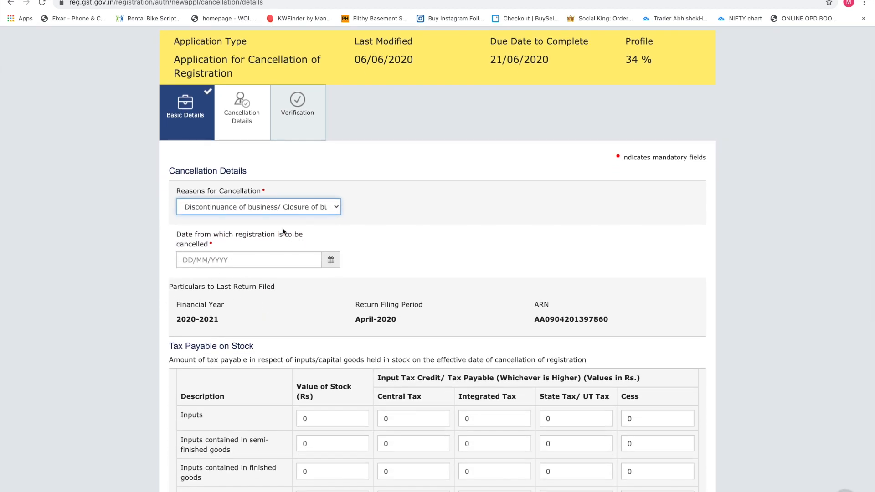
left_click(232, 206)
left_click(238, 207)
scroll(219, 237, "down", 2)
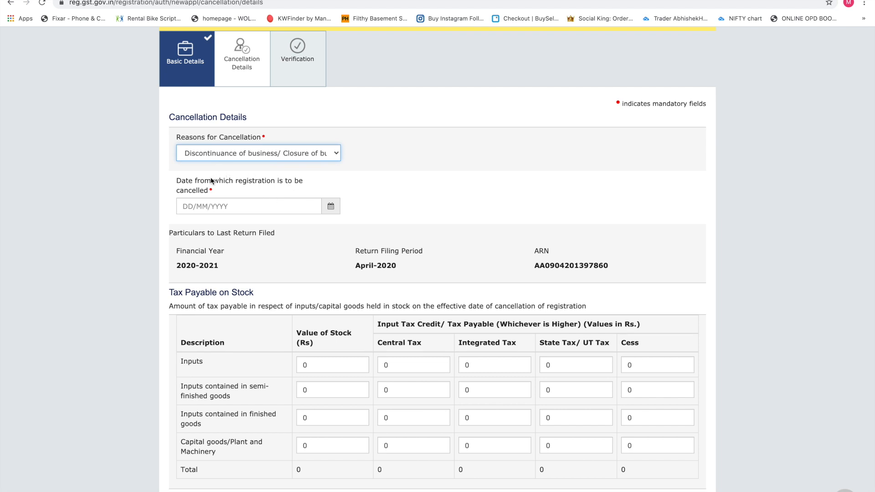
Step: Set the cancellation date to 06/06/2020 using the calendar picker
left_click(330, 207)
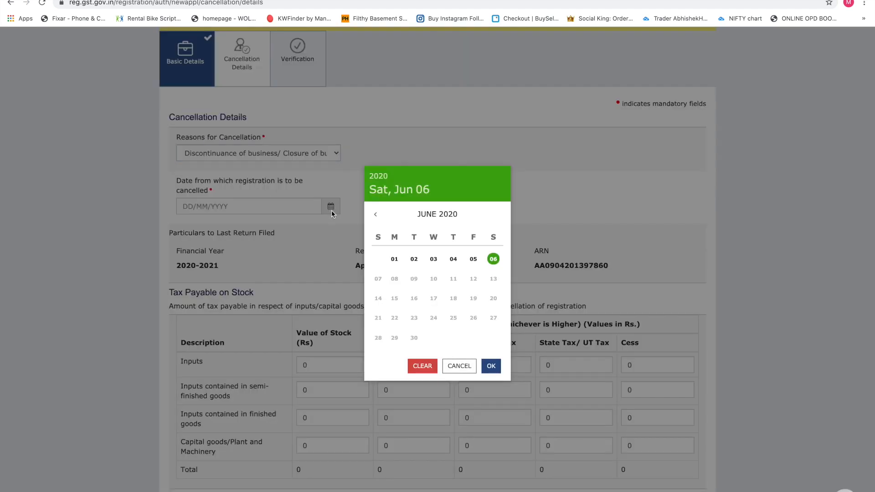
left_click(489, 259)
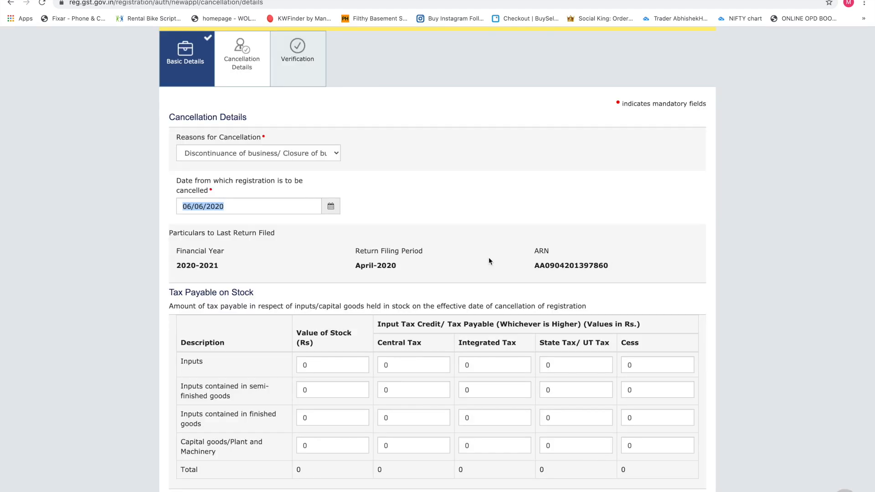
left_click(332, 207)
left_click(395, 259)
left_click(338, 210)
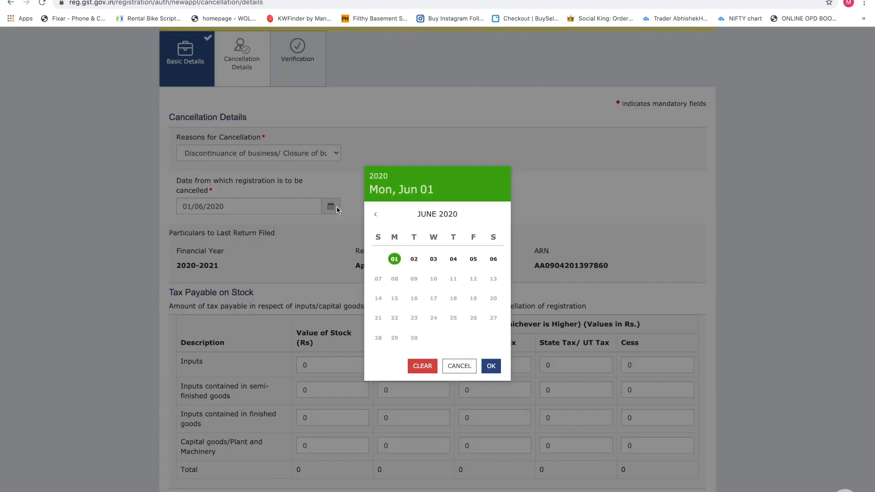
left_click(373, 215)
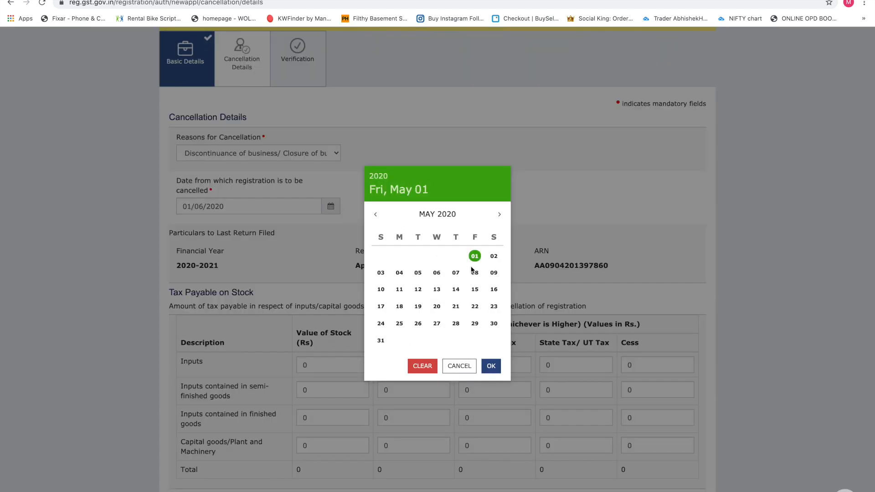
left_click(503, 214)
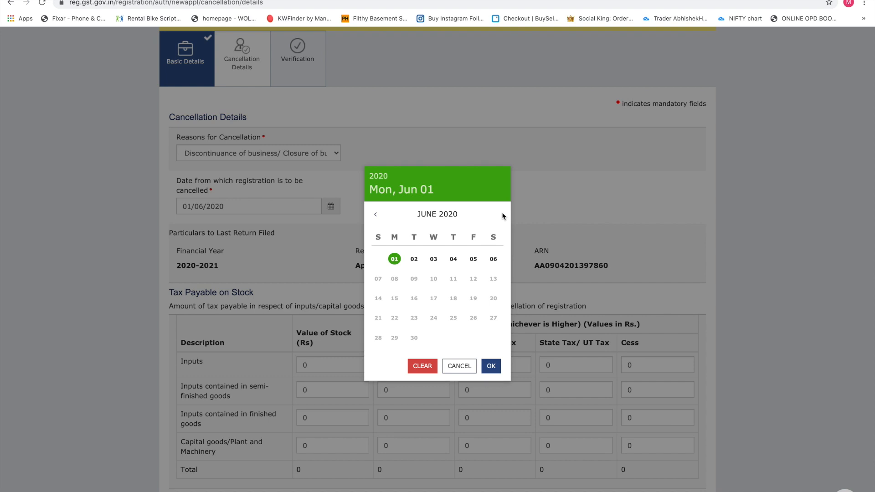
left_click(494, 259)
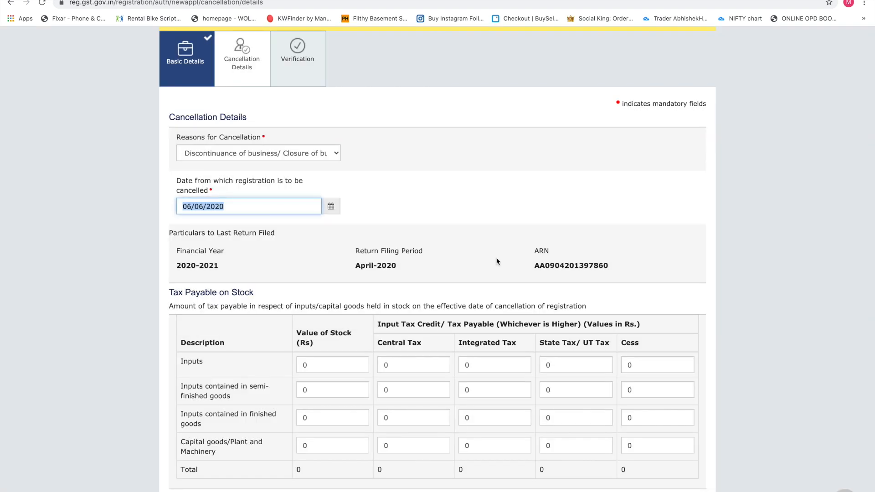
scroll(393, 261, "down", 1)
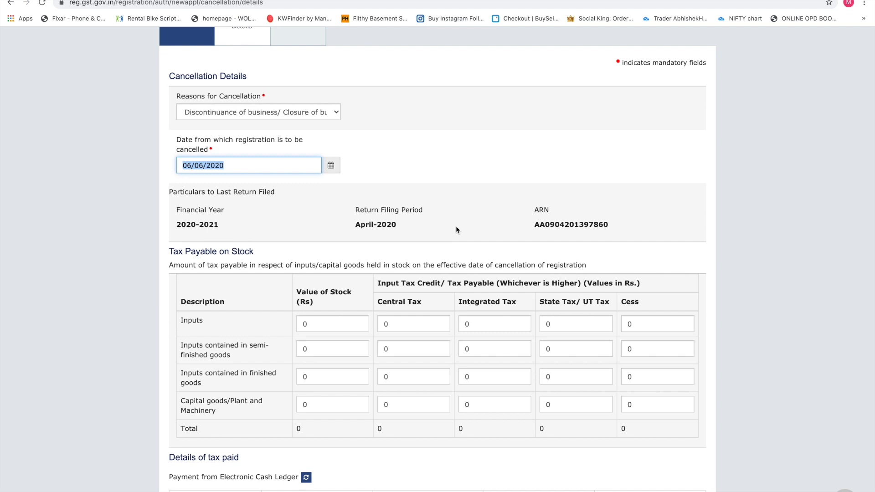
scroll(456, 225, "down", 2)
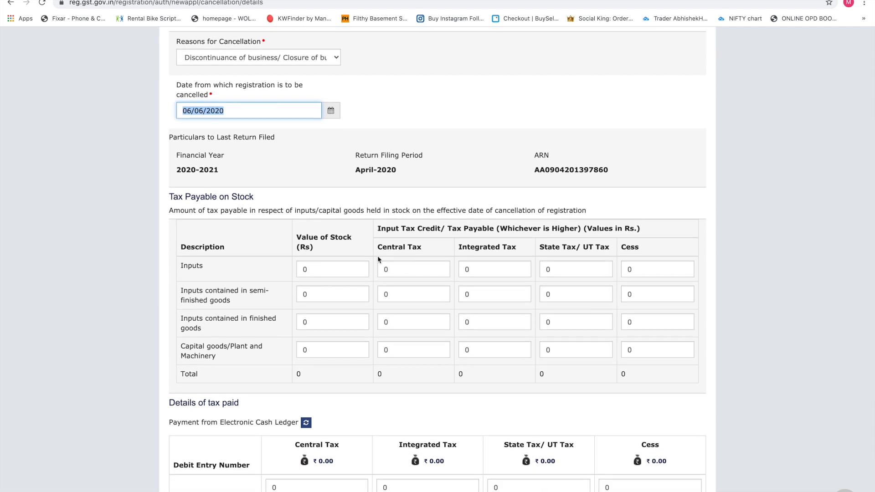
scroll(377, 255, "down", 2)
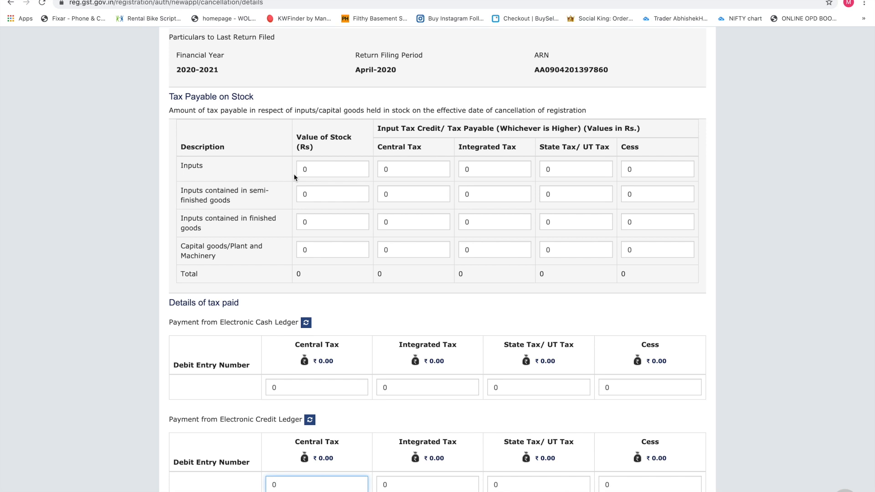
scroll(352, 278, "down", 3)
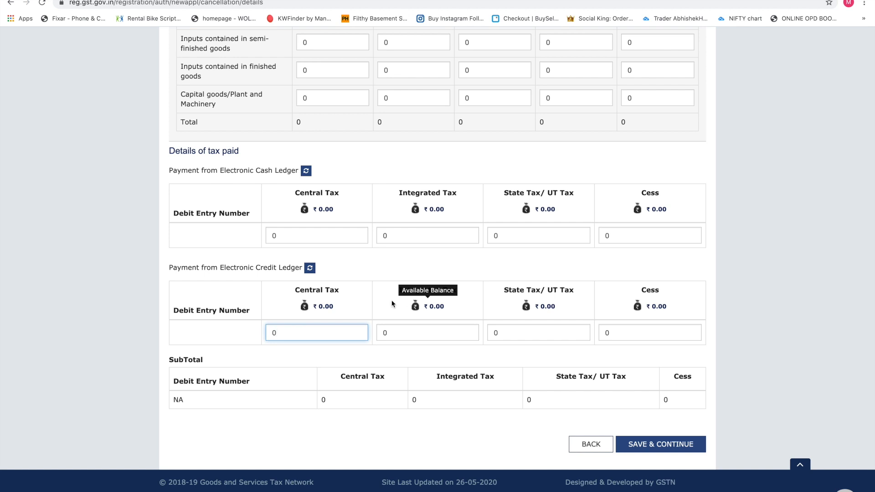
scroll(461, 194, "up", 6)
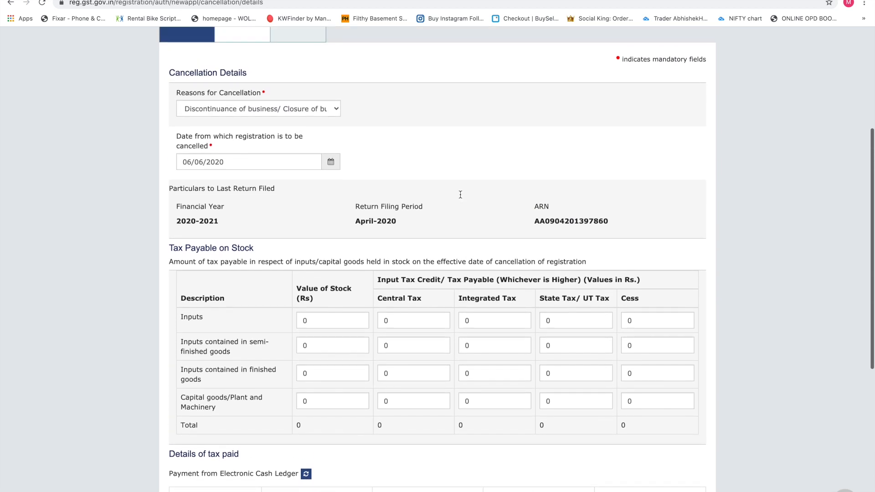
scroll(460, 193, "down", 2)
scroll(460, 195, "down", 2)
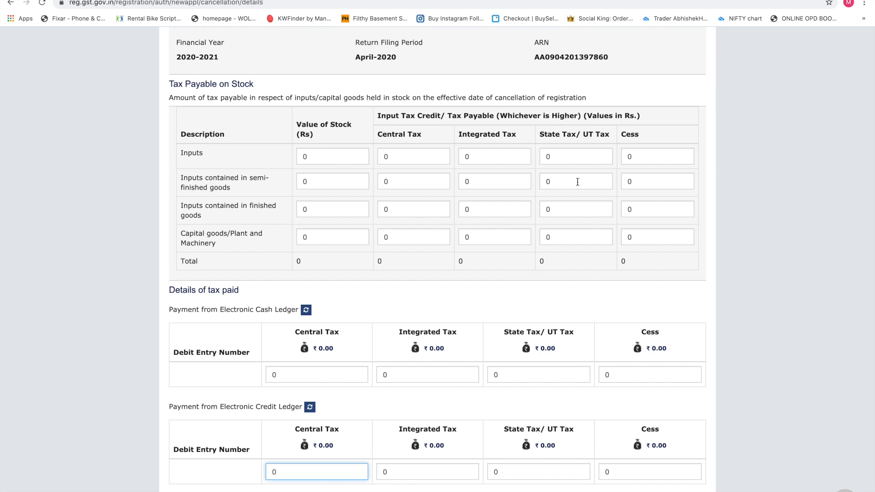
left_click(321, 154)
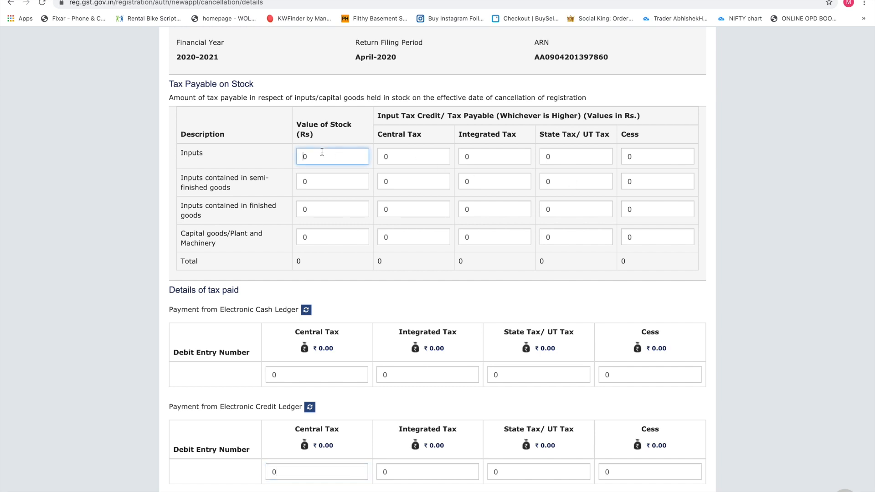
left_click(404, 153)
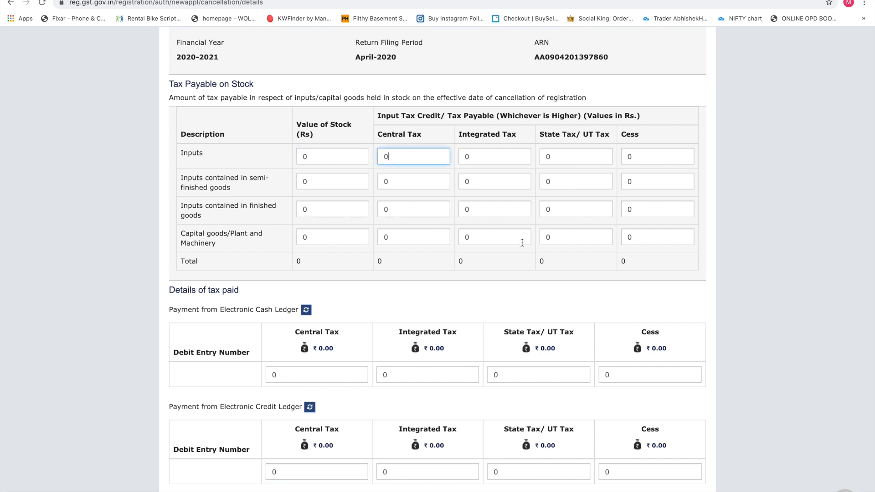
scroll(520, 242, "down", 3)
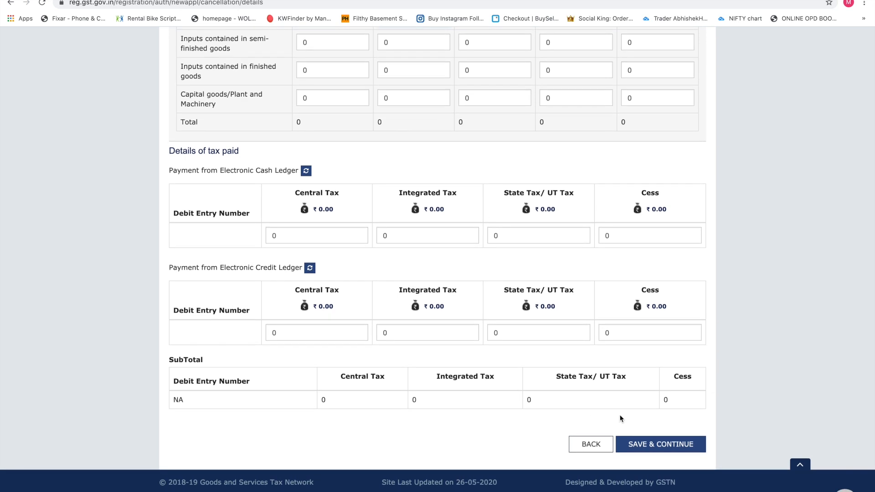
scroll(526, 353, "up", 3)
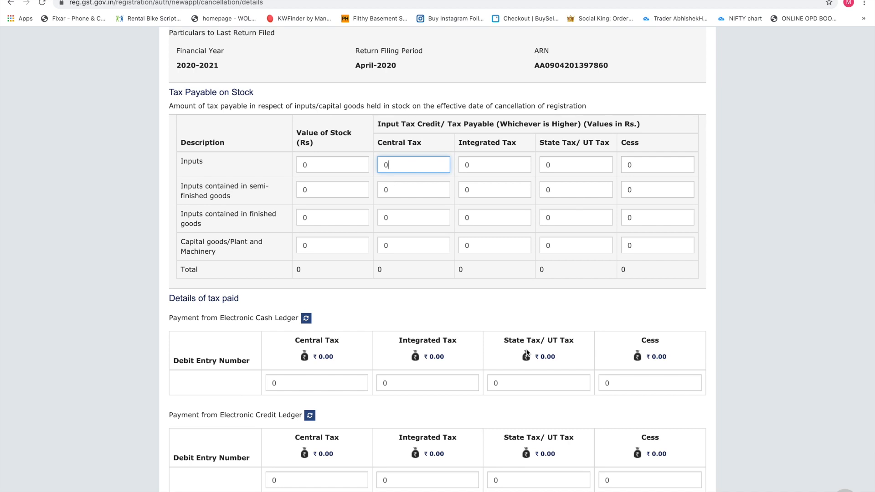
scroll(527, 353, "down", 3)
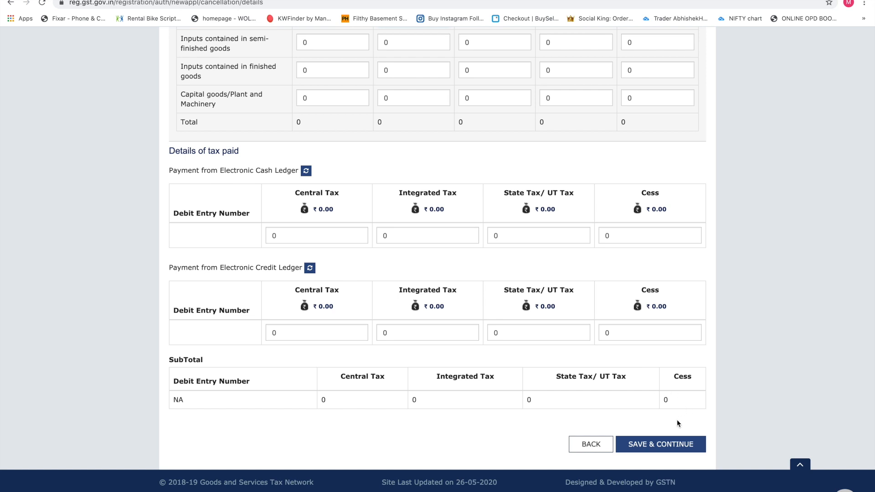
Step: Save the cancellation details, affirm the verification declaration and pick the authorized signatory
left_click(642, 445)
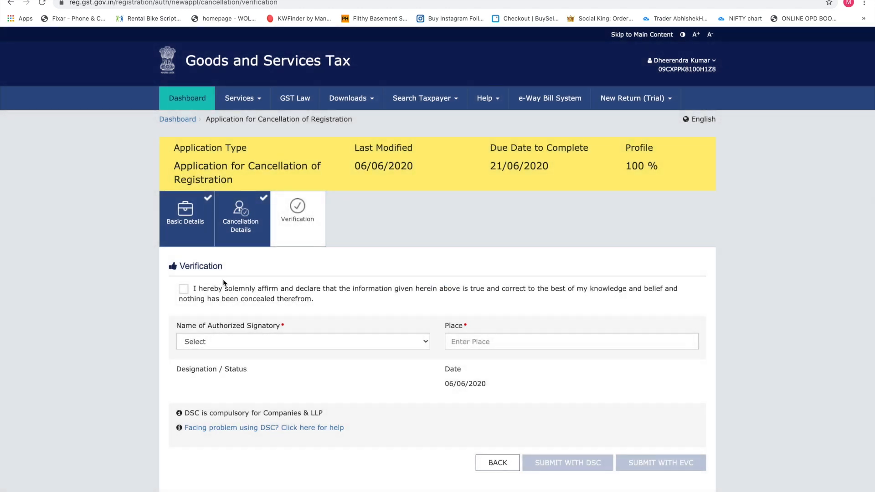
left_click(184, 290)
left_click(242, 341)
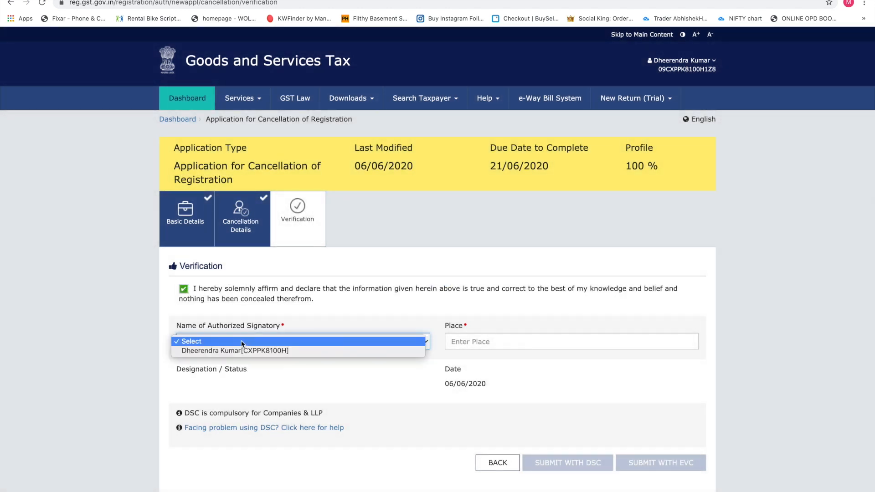
left_click(242, 351)
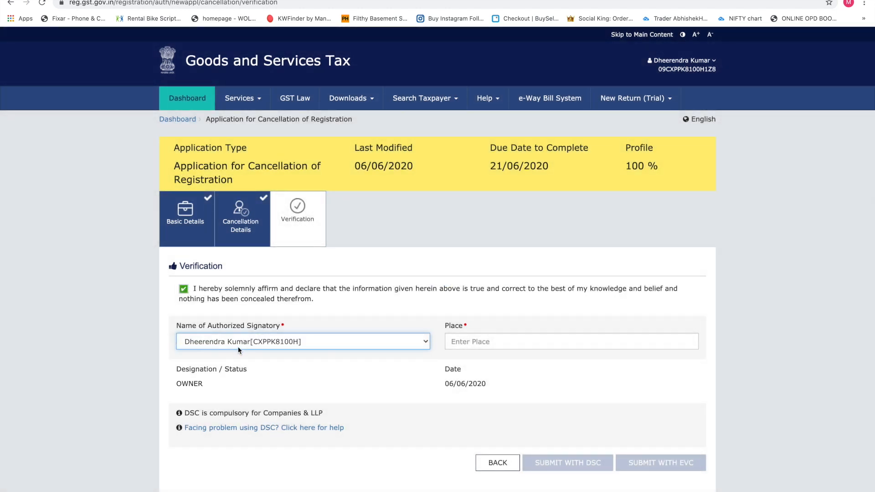
left_click(223, 343)
left_click(219, 342)
Step: Enter Delhi as the place of signing
left_click(481, 338)
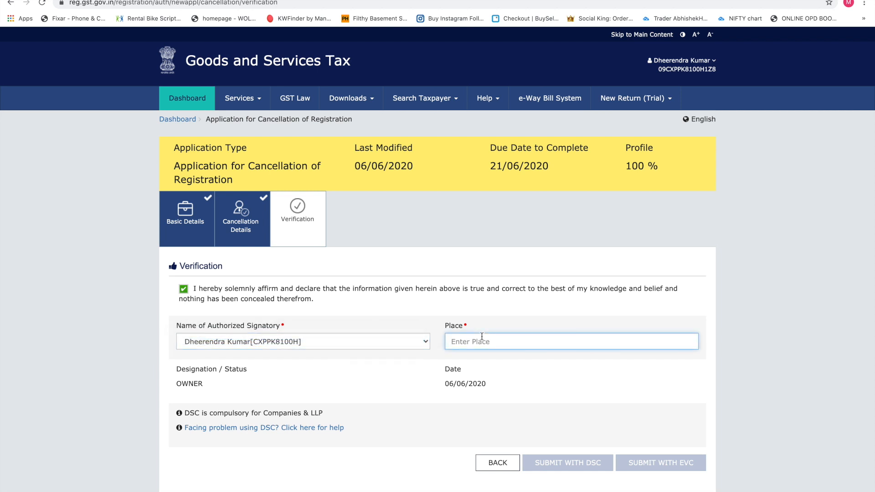
type("Delhi")
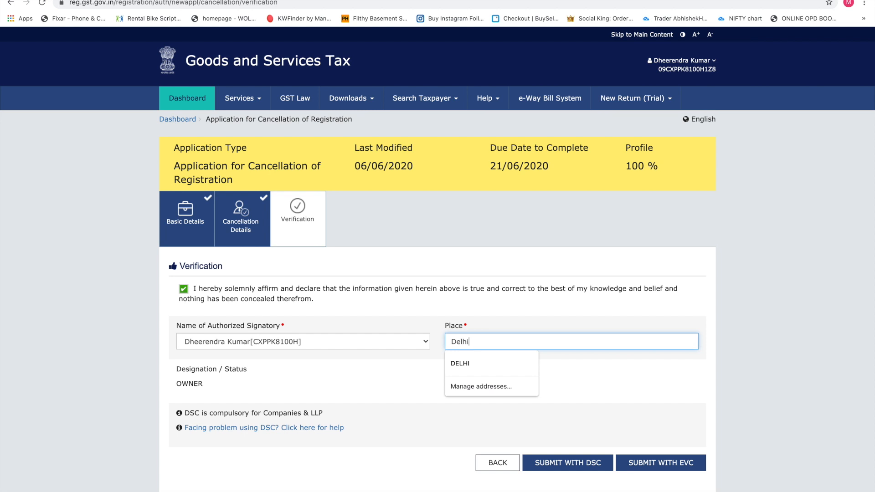
left_click(371, 363)
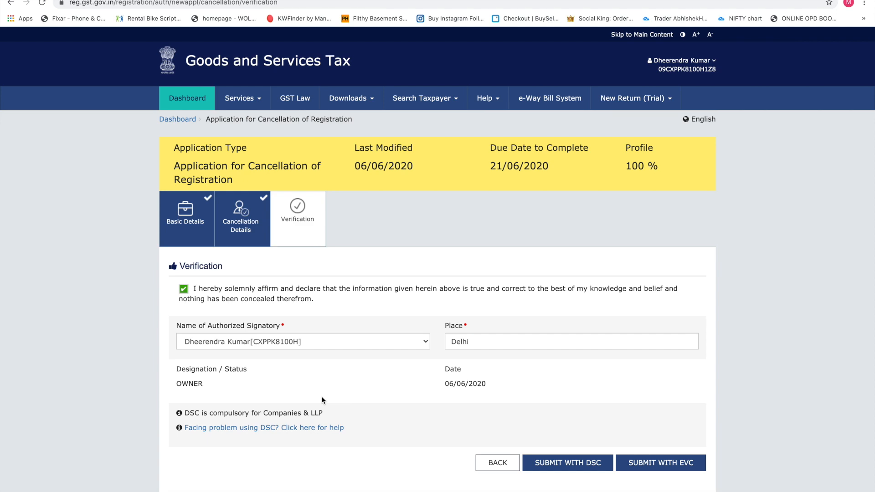
Step: Submit the application with EVC and place the cursor in the OTP field
left_click(655, 465)
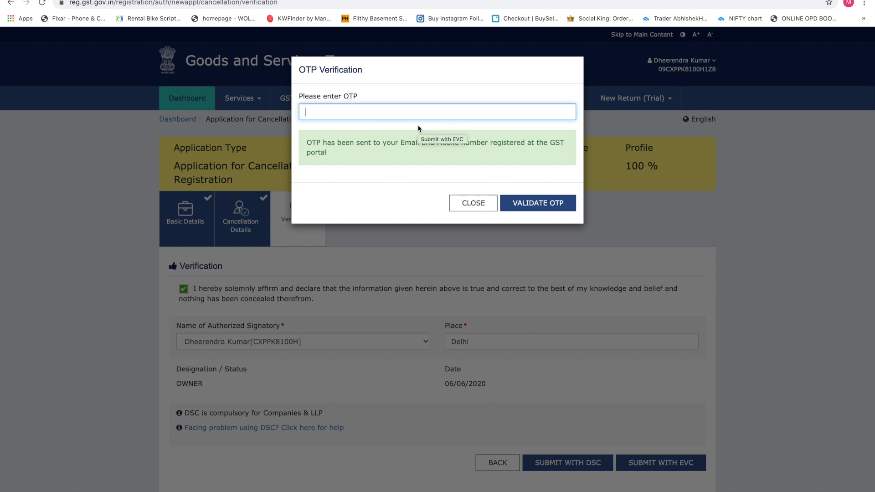
left_click(380, 111)
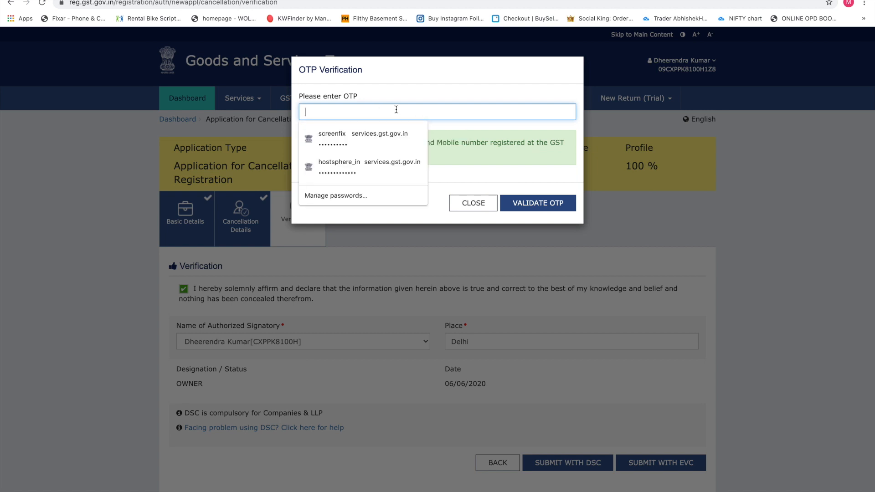
left_click(467, 168)
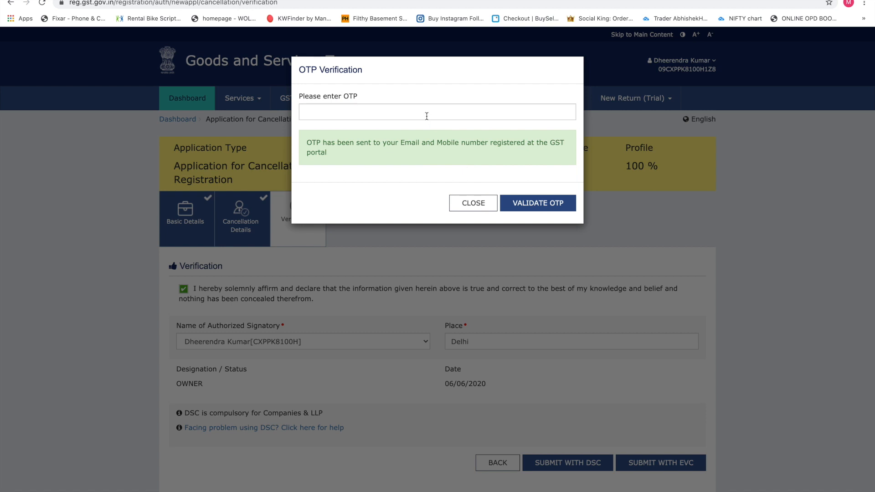